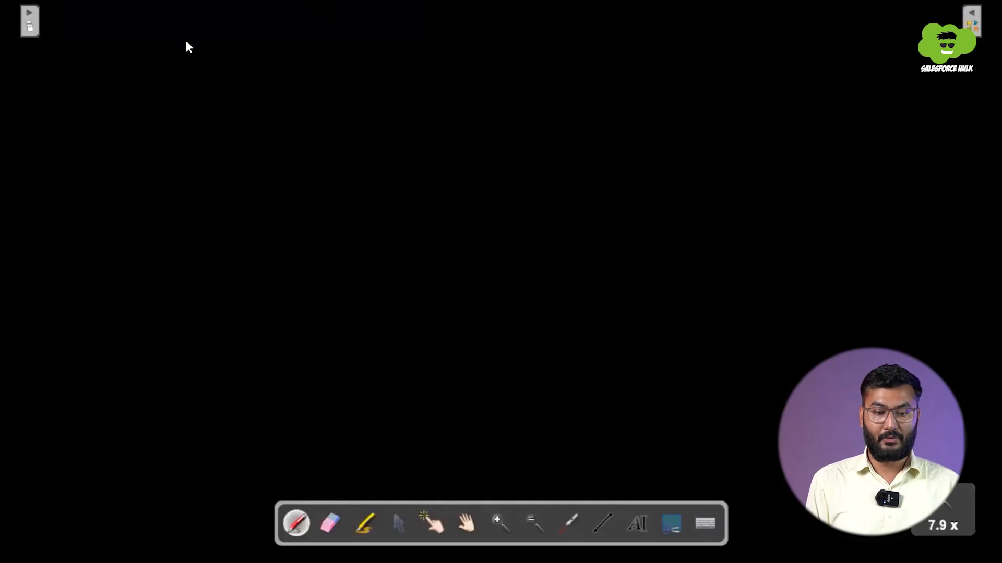
Sketch two white boxes one above the other, labelling the upper one "Screenflow" and the lower one "Record Triggered".
mouse_move(186, 43)
mouse_down()
mouse_move(147, 59)
mouse_move(295, 135)
mouse_move(306, 29)
mouse_move(196, 45)
mouse_up()
mouse_move(221, 174)
mouse_down()
mouse_move(205, 191)
mouse_move(305, 170)
mouse_move(315, 157)
mouse_move(364, 155)
mouse_up()
mouse_move(254, 266)
mouse_down()
mouse_move(204, 376)
mouse_move(318, 252)
mouse_move(254, 266)
mouse_up()
mouse_move(223, 398)
mouse_down()
mouse_move(235, 421)
mouse_move(241, 409)
mouse_move(317, 396)
mouse_move(320, 377)
mouse_move(373, 361)
mouse_move(391, 336)
mouse_move(436, 321)
mouse_move(453, 303)
mouse_move(448, 282)
mouse_up()
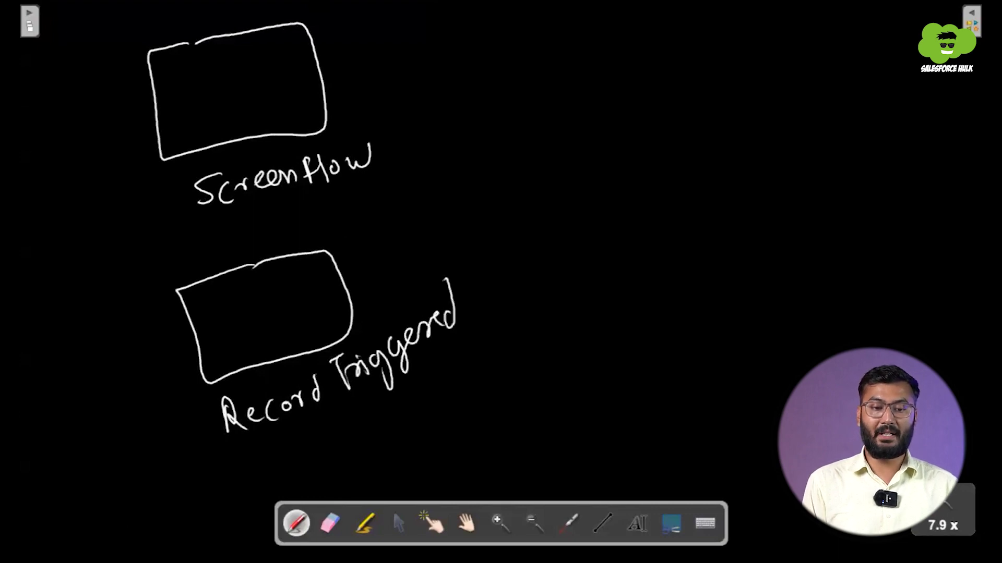
Add a small yellow "Email" box inside both the Screenflow and Record Triggered boxes, with two short strokes beneath each.
mouse_move(219, 87)
mouse_down()
mouse_move(251, 107)
mouse_move(234, 96)
mouse_up()
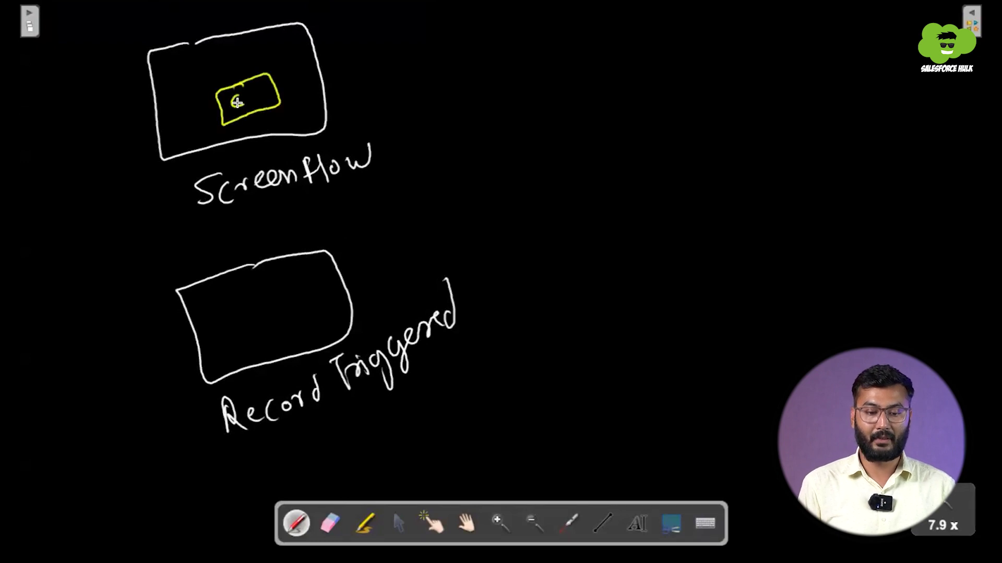
mouse_move(287, 302)
mouse_down()
mouse_move(257, 318)
mouse_move(316, 293)
mouse_move(268, 330)
mouse_move(284, 337)
mouse_move(300, 320)
mouse_up()
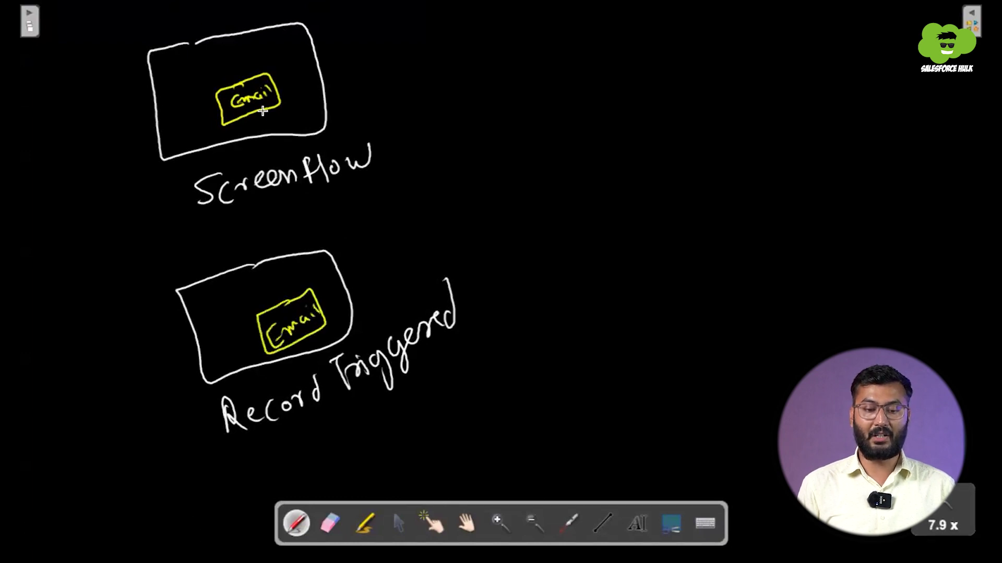
mouse_move(255, 125)
mouse_down()
mouse_move(290, 108)
mouse_move(301, 115)
mouse_up()
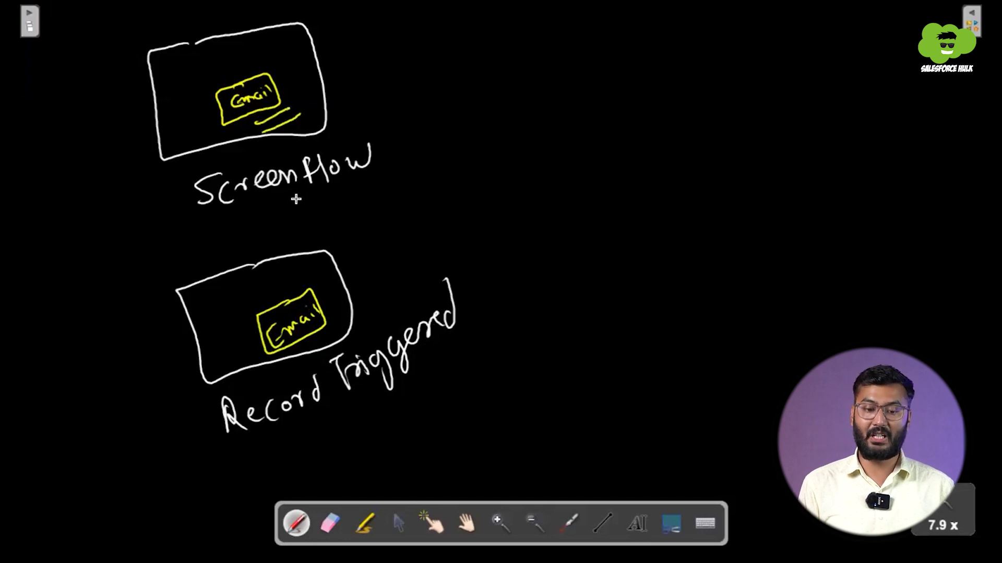
drag(313, 342, 339, 328)
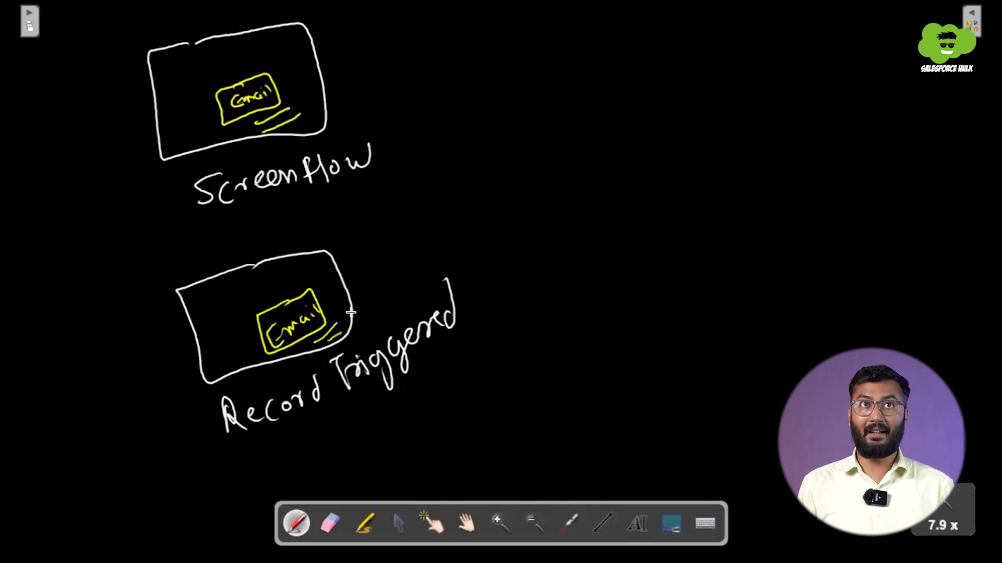
Draw a large yellow box labelled "Autolaunch" beside the two flow boxes, with an inner box reading "Email".
mouse_move(720, 78)
mouse_down()
mouse_move(648, 92)
mouse_move(628, 226)
mouse_move(834, 204)
mouse_move(813, 60)
mouse_move(716, 68)
mouse_up()
mouse_move(698, 259)
mouse_down()
mouse_move(695, 286)
mouse_move(756, 264)
mouse_move(768, 272)
mouse_move(854, 253)
mouse_up()
mouse_move(712, 125)
mouse_down()
mouse_move(675, 206)
mouse_move(796, 179)
mouse_move(727, 114)
mouse_move(679, 170)
mouse_move(730, 180)
mouse_move(770, 156)
mouse_move(778, 182)
mouse_up()
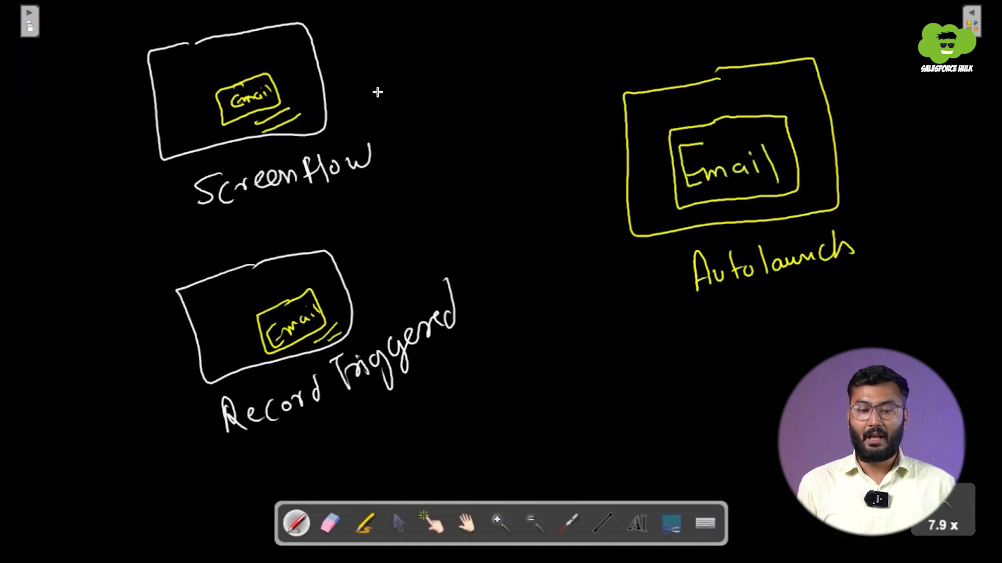
Mark both small Email boxes with an X and connect the Screenflow and Record Triggered boxes to the Autolaunch box with white lines.
drag(298, 78, 285, 89)
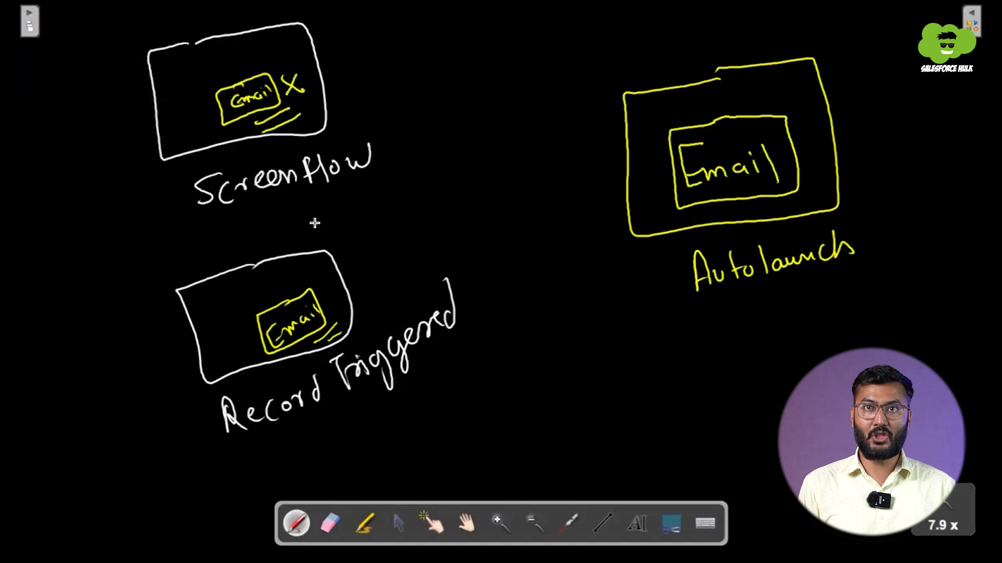
drag(342, 297, 328, 311)
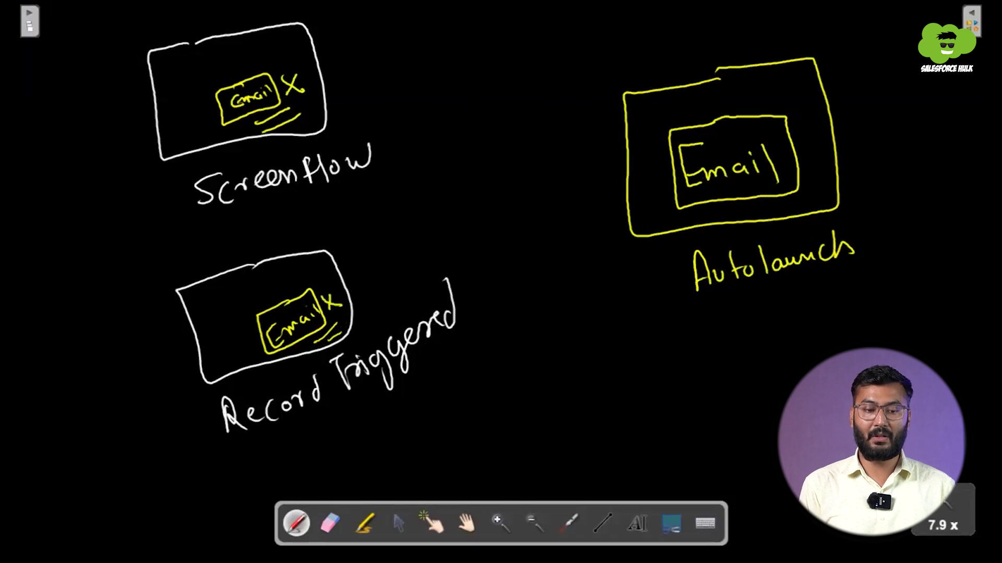
drag(332, 110, 613, 141)
mouse_move(367, 291)
mouse_down()
mouse_move(456, 226)
mouse_move(590, 173)
mouse_move(621, 172)
mouse_up()
Underline the Autolaunch label, write the input label above the upper connector, and annotate the outer side of the Autolaunch box.
drag(725, 308, 868, 278)
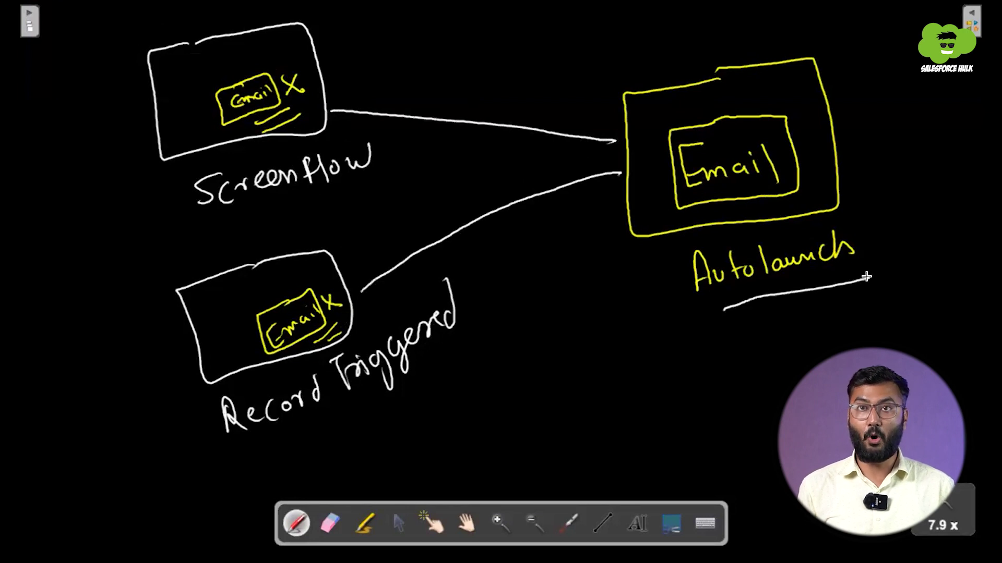
mouse_move(460, 61)
mouse_down()
mouse_move(478, 86)
mouse_move(509, 78)
mouse_move(525, 89)
mouse_move(553, 63)
mouse_up()
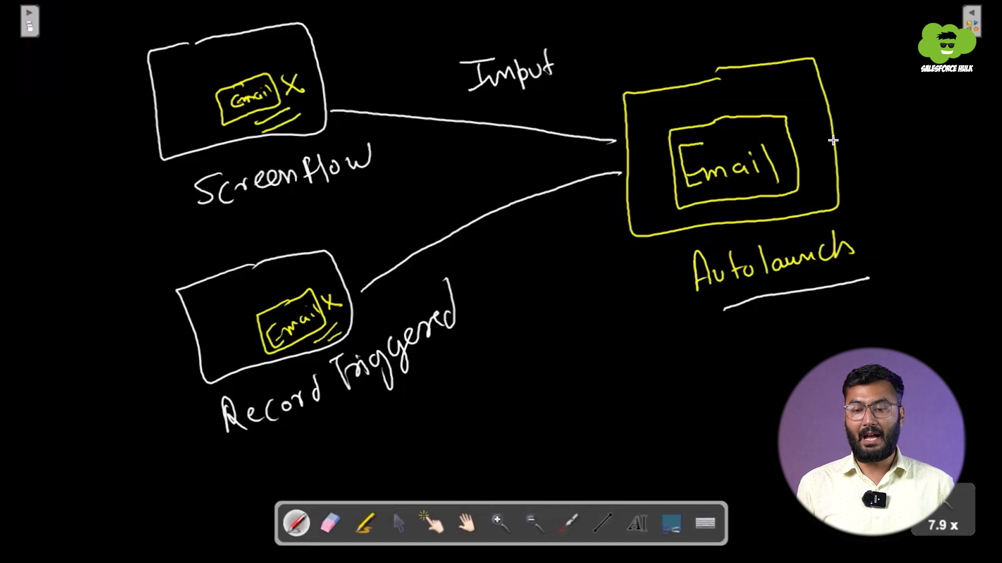
mouse_move(839, 140)
mouse_down()
mouse_move(883, 163)
mouse_move(939, 127)
mouse_move(946, 149)
mouse_move(963, 138)
mouse_move(903, 198)
mouse_move(947, 180)
mouse_move(965, 200)
mouse_up()
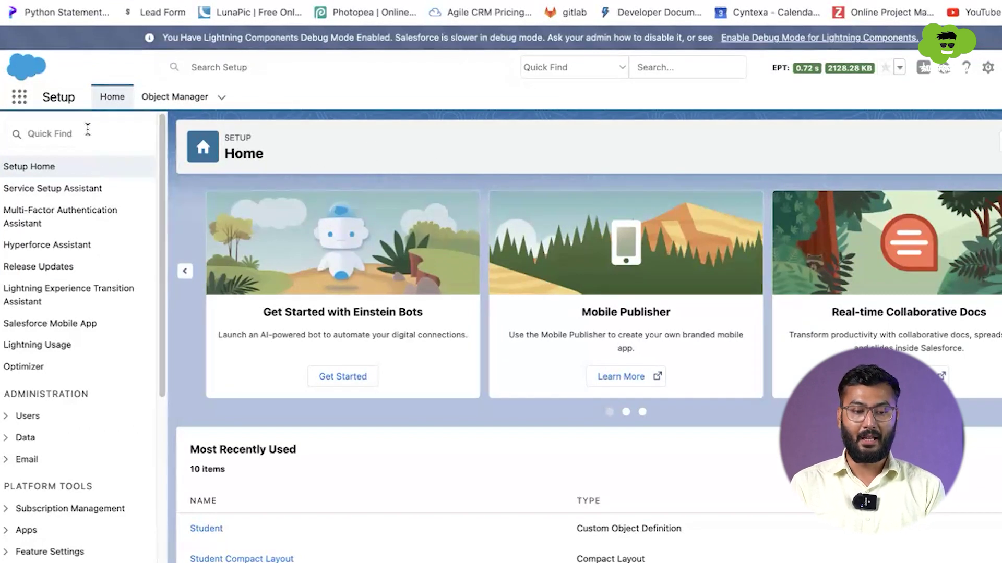
In Salesforce Setup, find the Flows page and open the Create Account Con Opp flow.
click(87, 131)
text(flo)
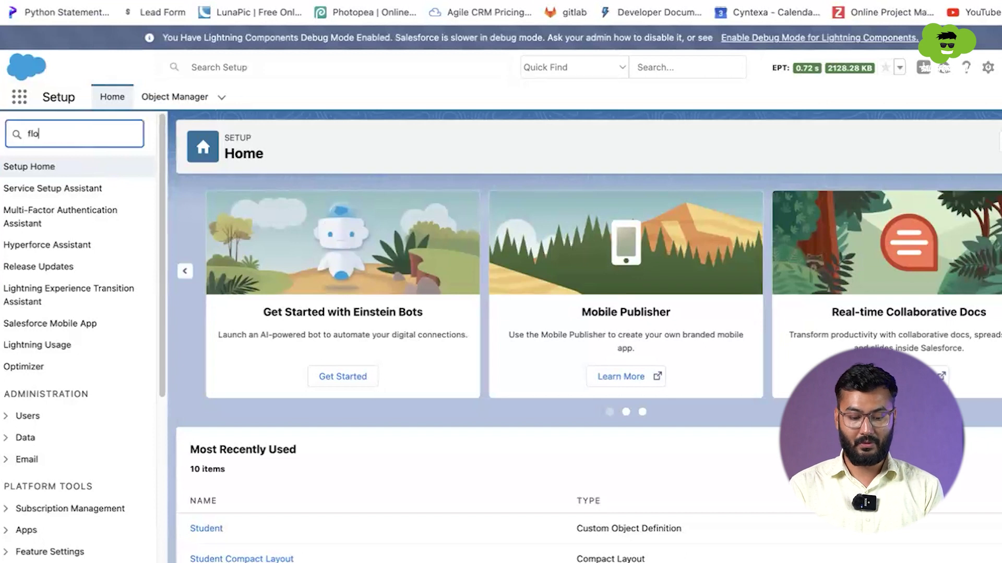
text(ws)
click(44, 190)
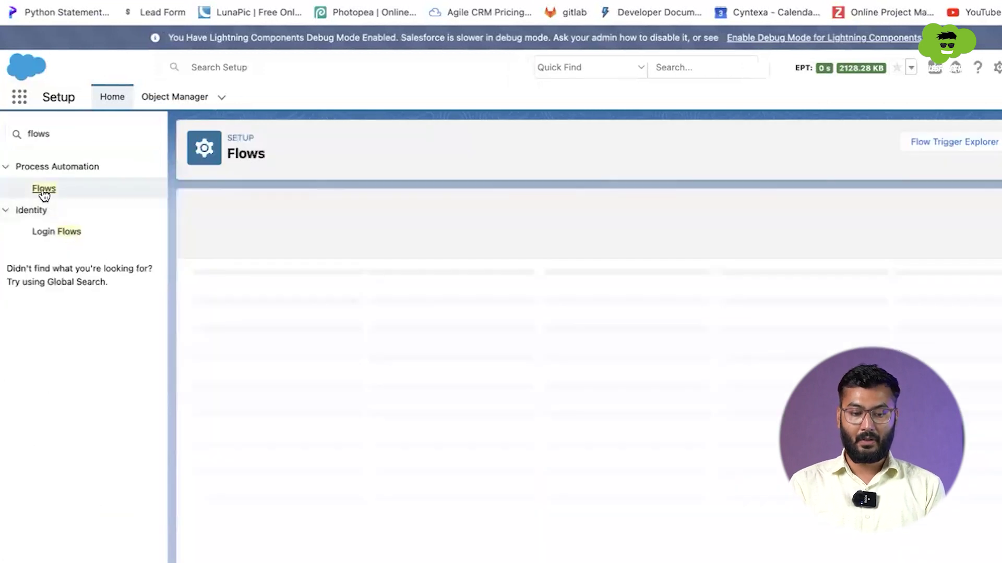
scroll(305, 409, down, 3)
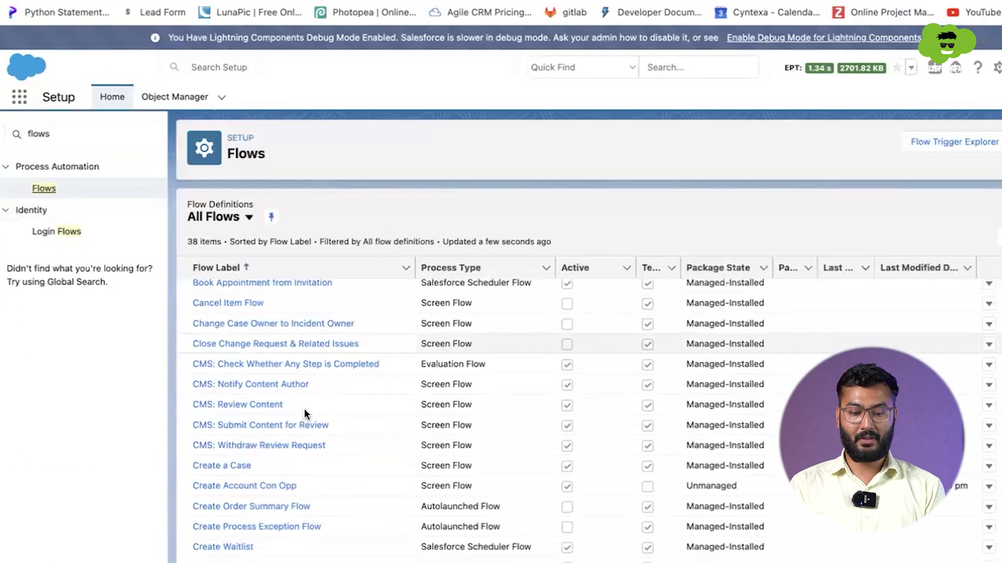
click(238, 486)
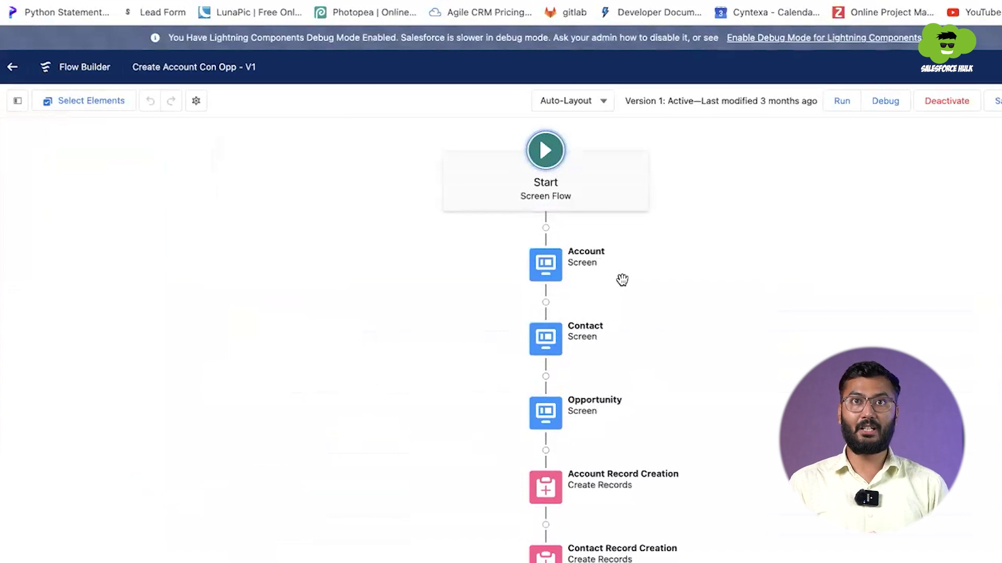
Start a new Text Template resource in the flow with the API name emailTemplate.
scroll(725, 327, down, 4)
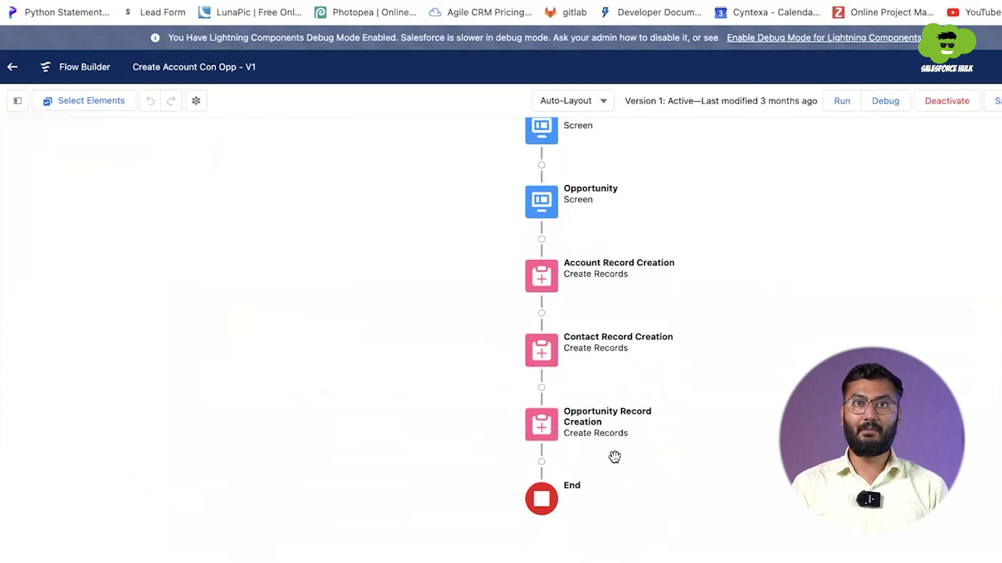
scroll(705, 277, up, 2)
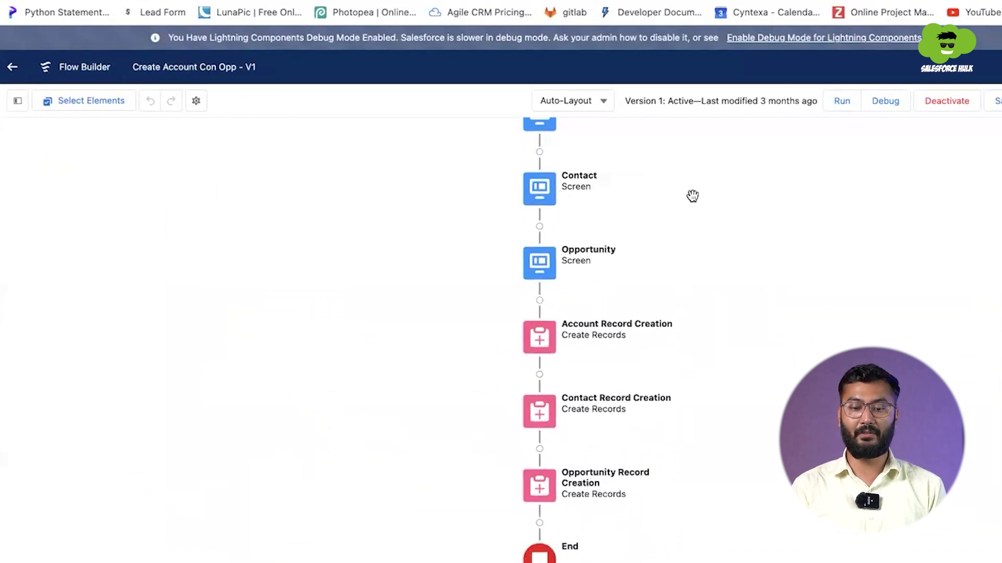
scroll(690, 235, up, 3)
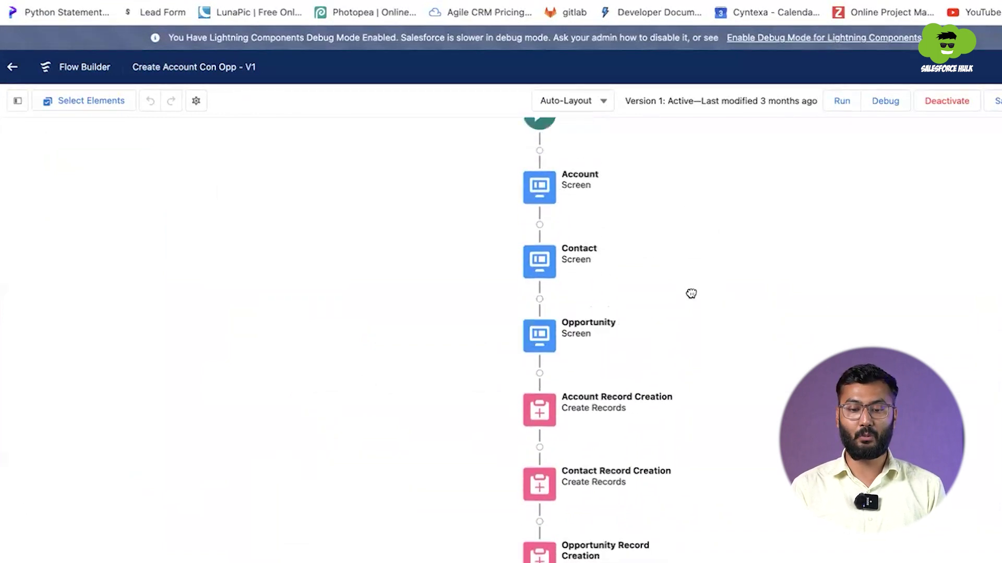
click(18, 101)
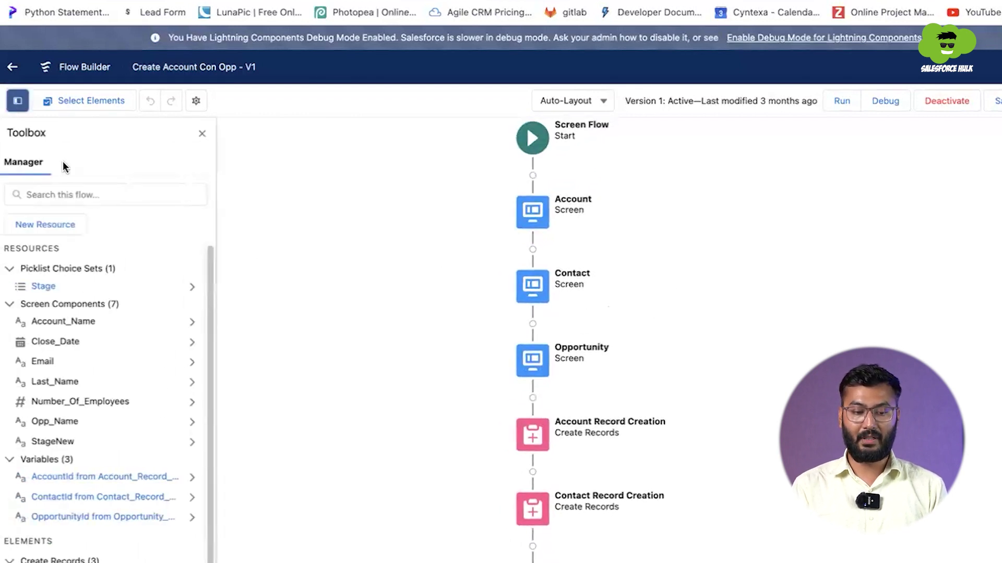
click(59, 226)
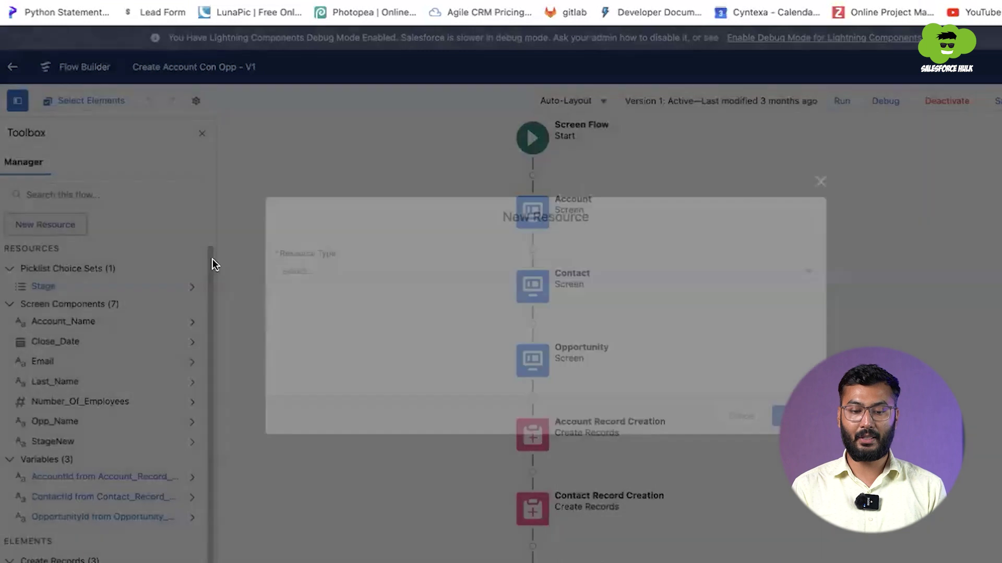
click(329, 270)
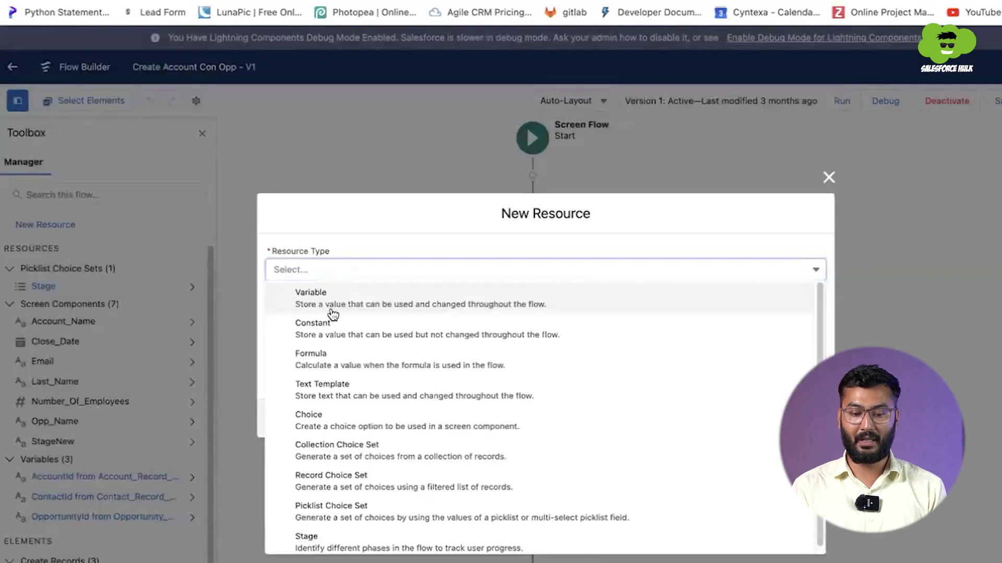
click(337, 385)
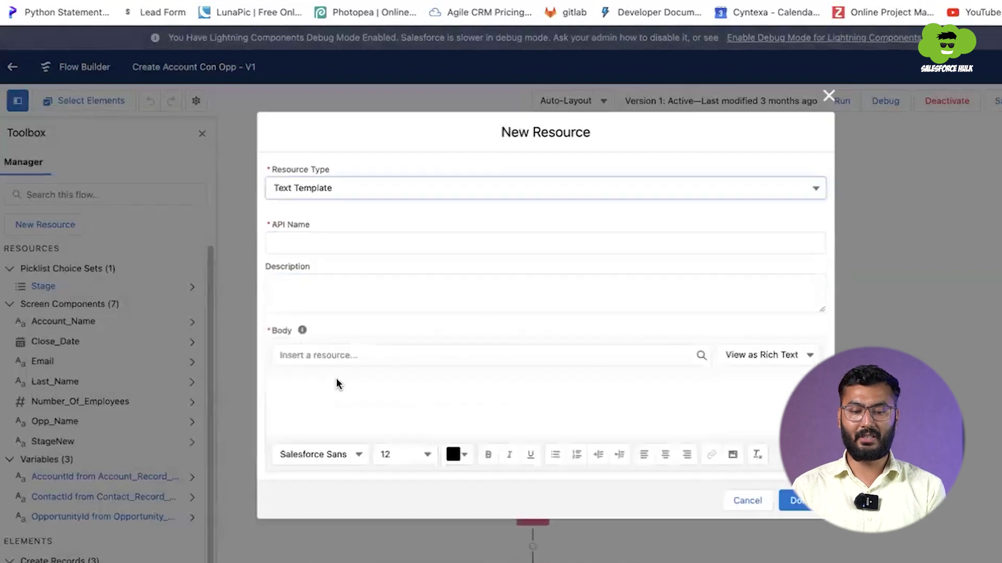
click(300, 240)
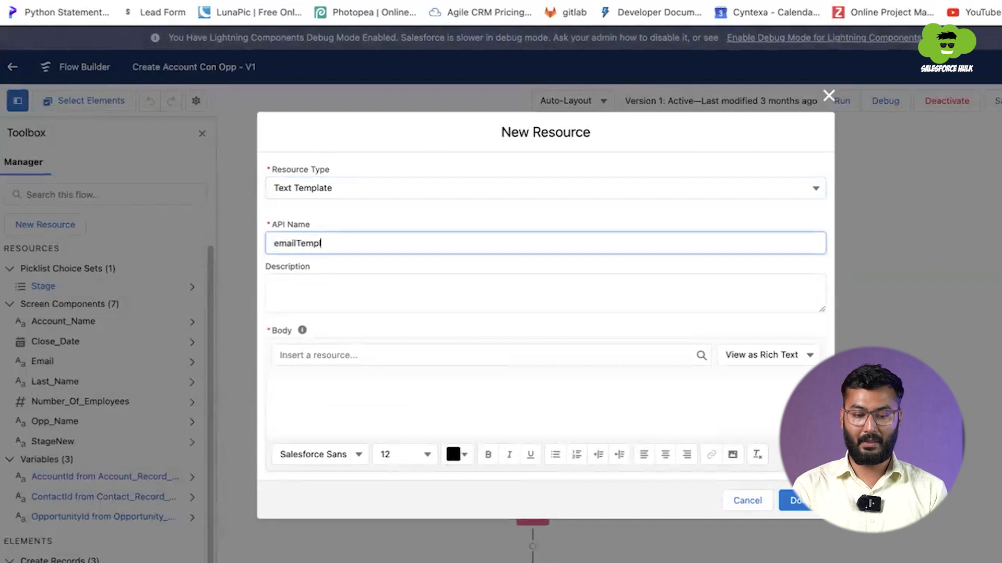
click(291, 287)
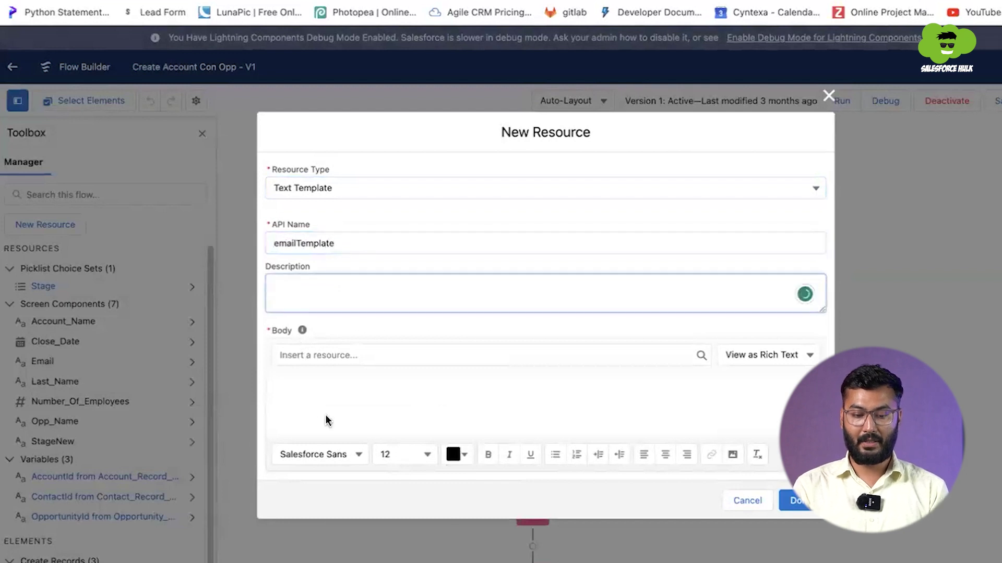
Begin the template body with the greeting "Hello {!Last_Name}," using the Last_Name screen component as the merge field.
click(315, 402)
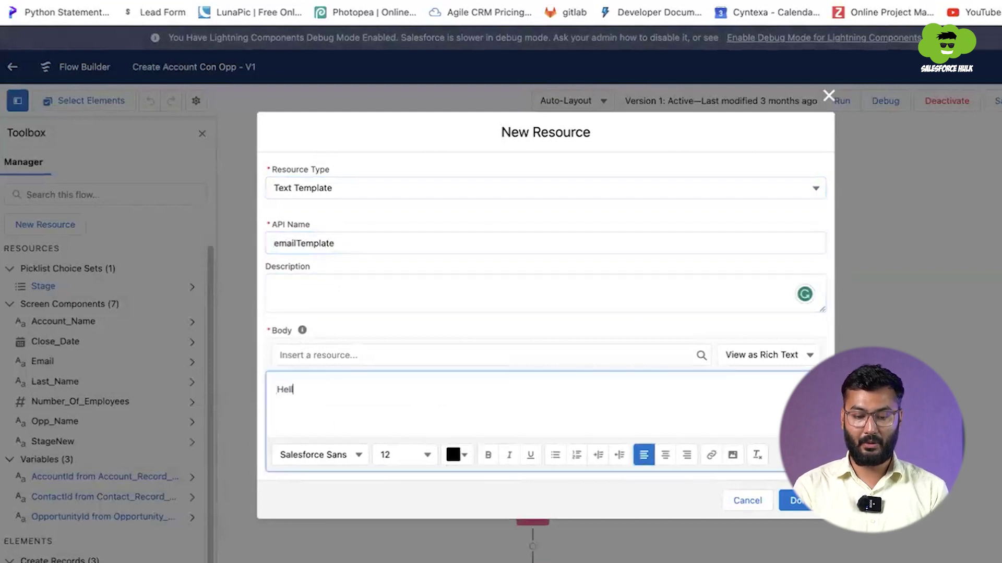
click(347, 357)
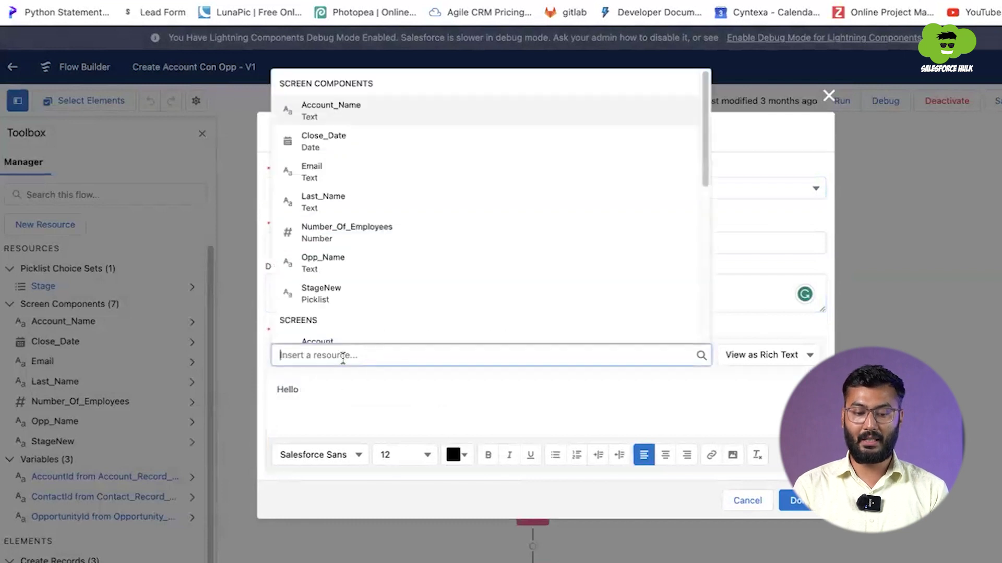
click(353, 203)
text(,)
key(Return)
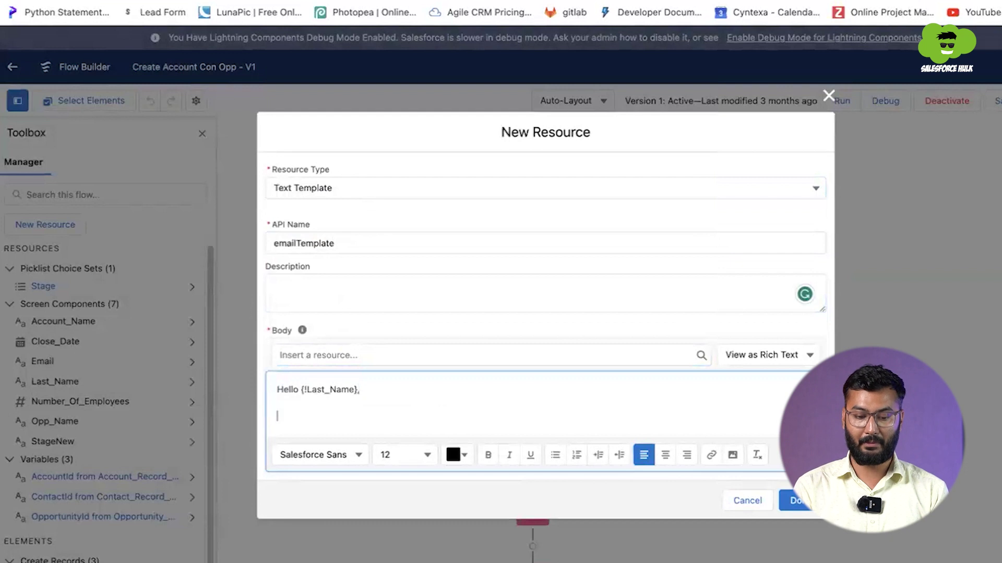
Complete the template body with "Here is the email from subflow" and "Thanks", and finish creating the resource.
text(Here is the emai)
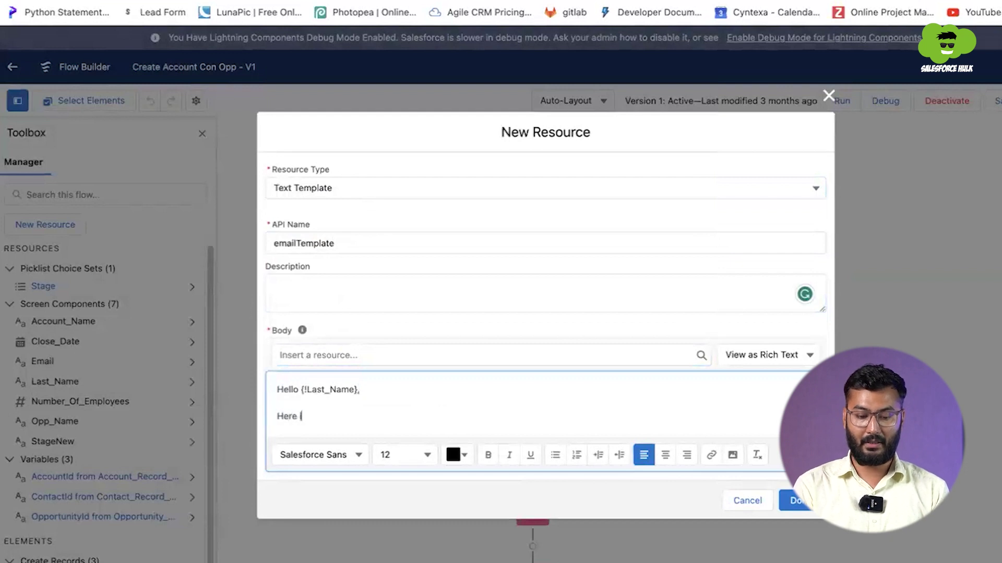
text(l )
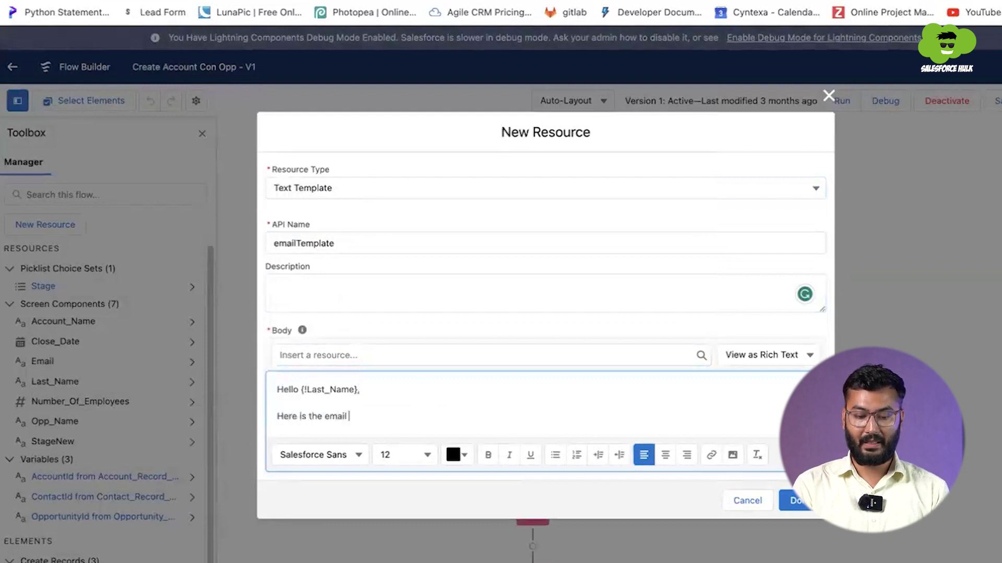
text(from subflow)
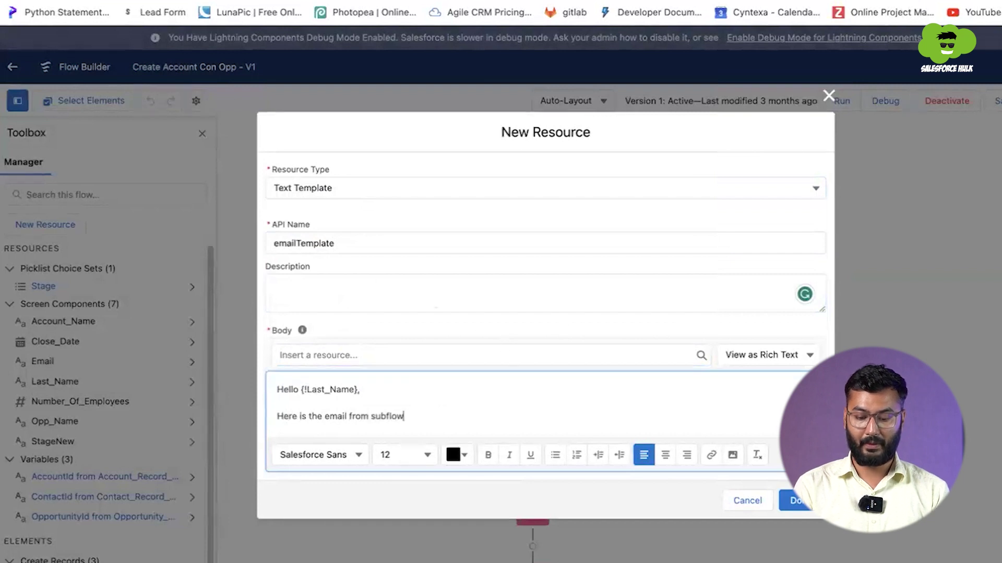
key(Return)
key(Return)
text(Thanks)
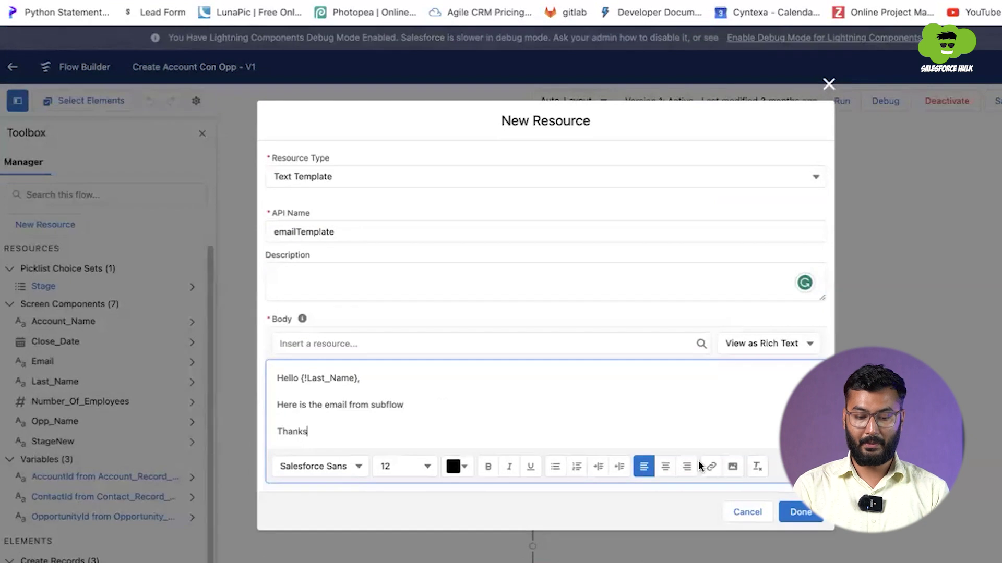
click(798, 512)
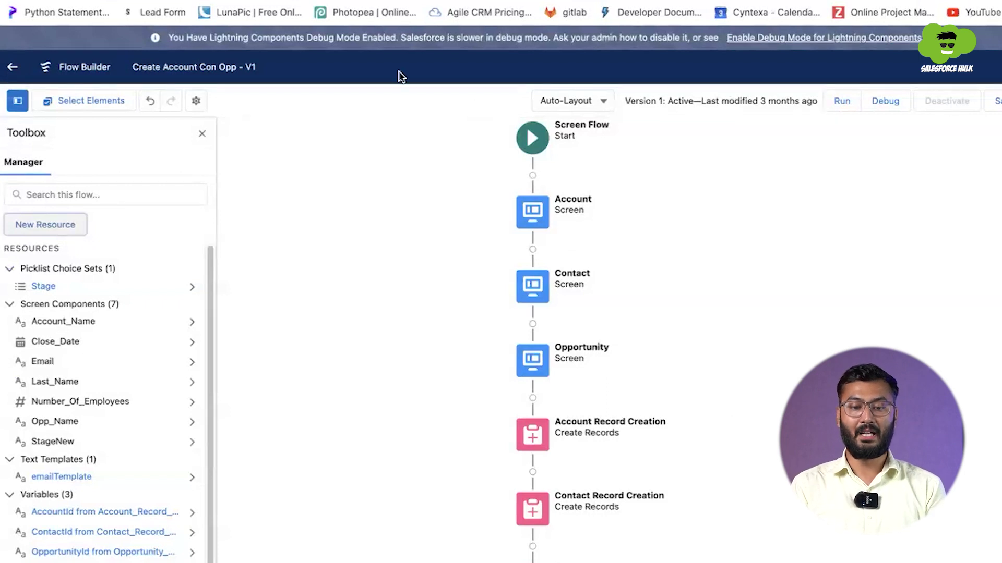
Save the Create Account Con Opp flow as a new version and activate it.
click(994, 101)
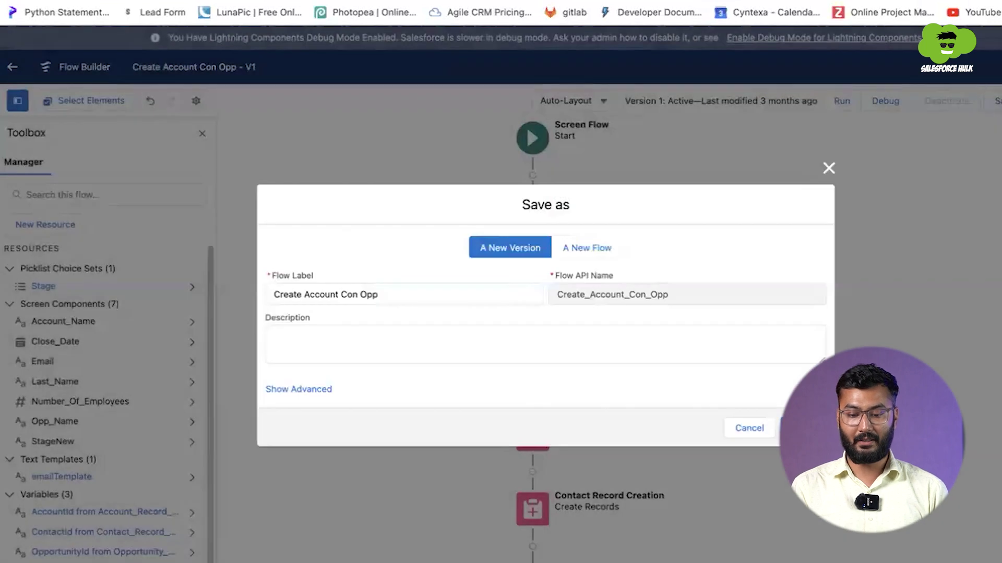
click(806, 427)
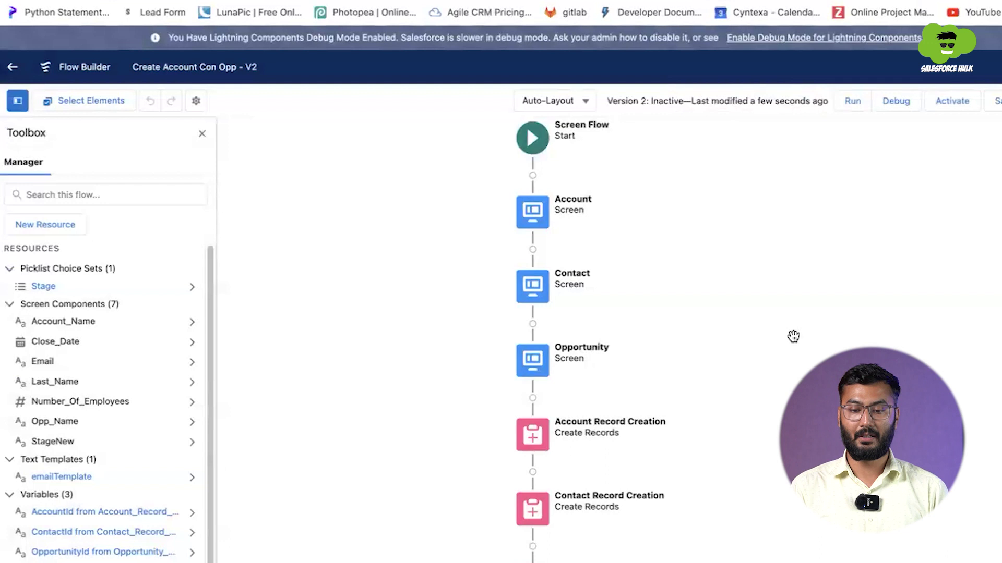
click(962, 101)
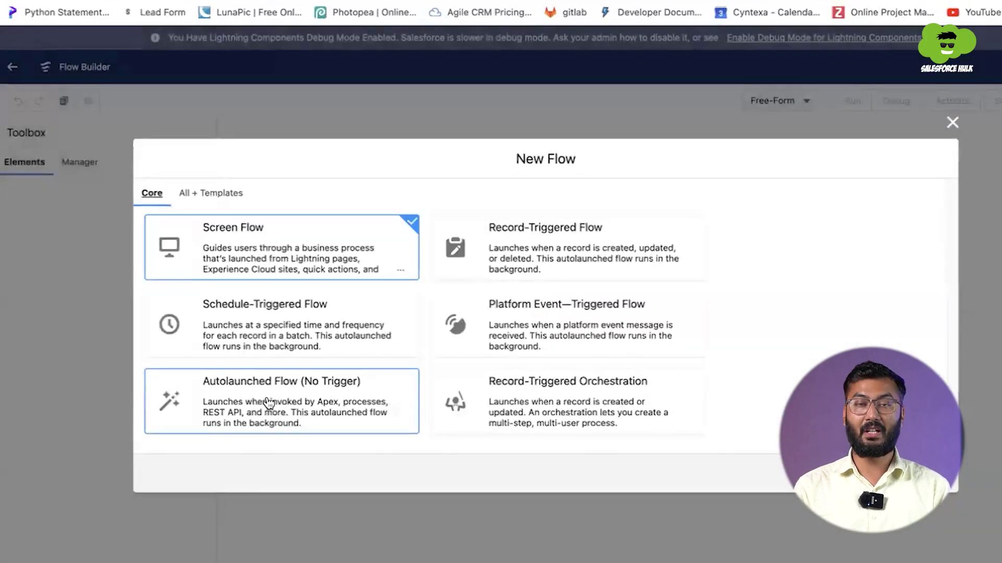
Create an Autolaunched Flow (No Trigger) and start a new Variable resource in it.
click(298, 400)
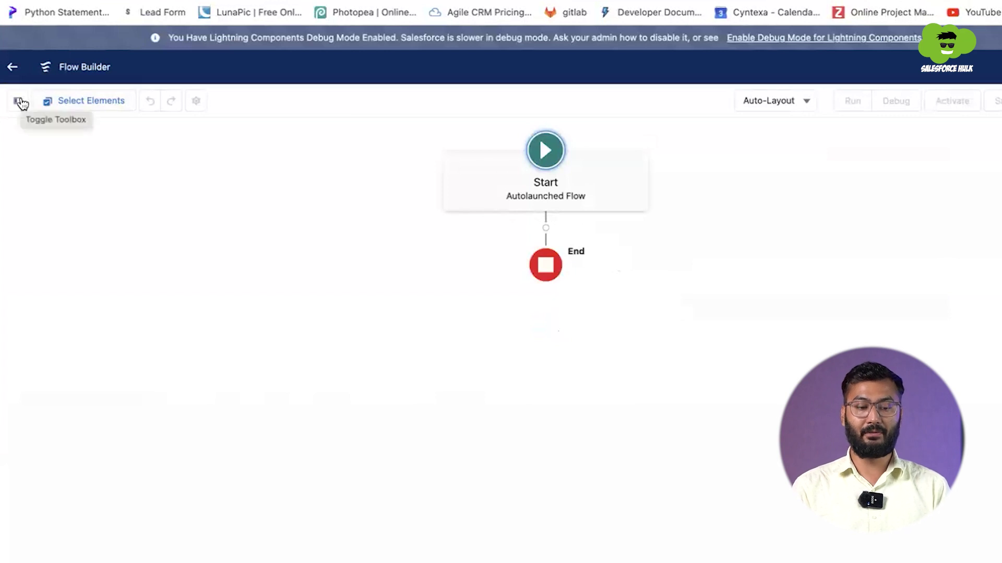
click(20, 102)
click(55, 225)
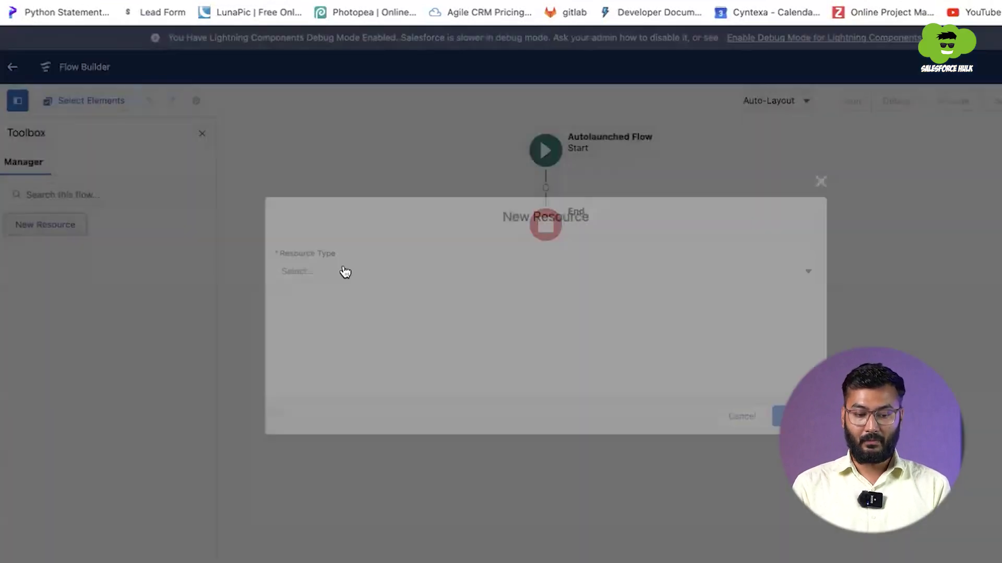
click(383, 272)
click(362, 302)
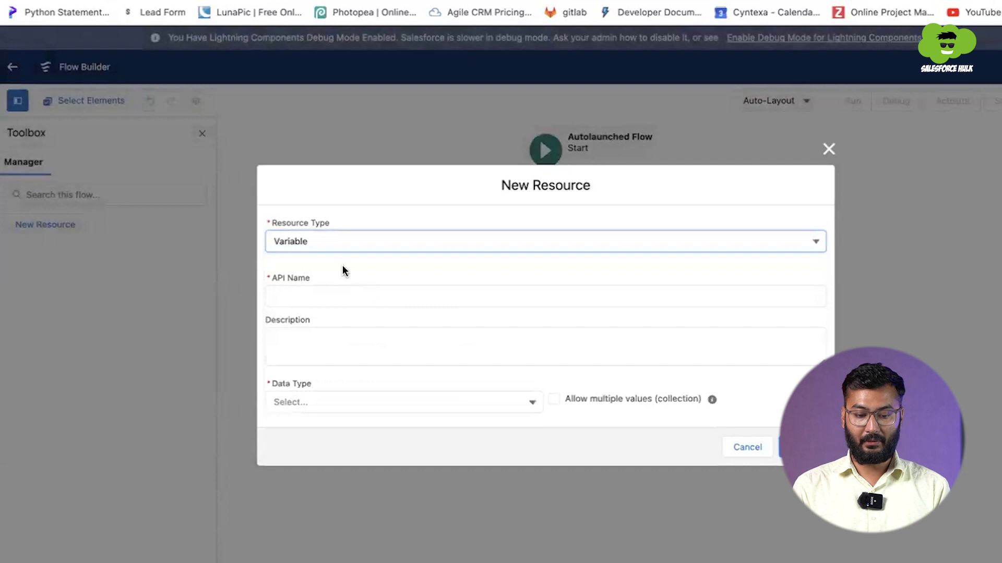
Define the variable with the API name Email and data type Text, available for input, and finish creating it.
click(328, 298)
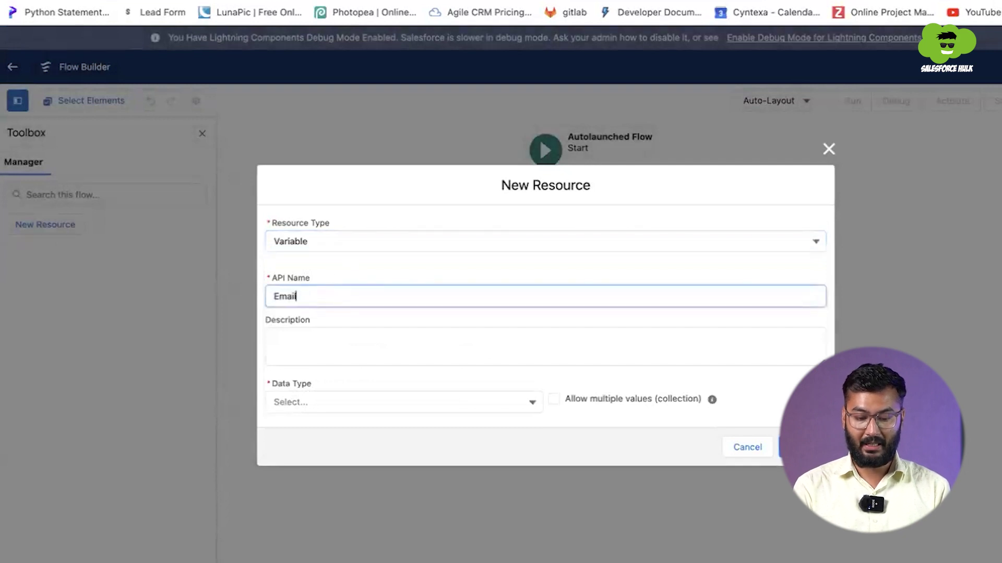
click(306, 408)
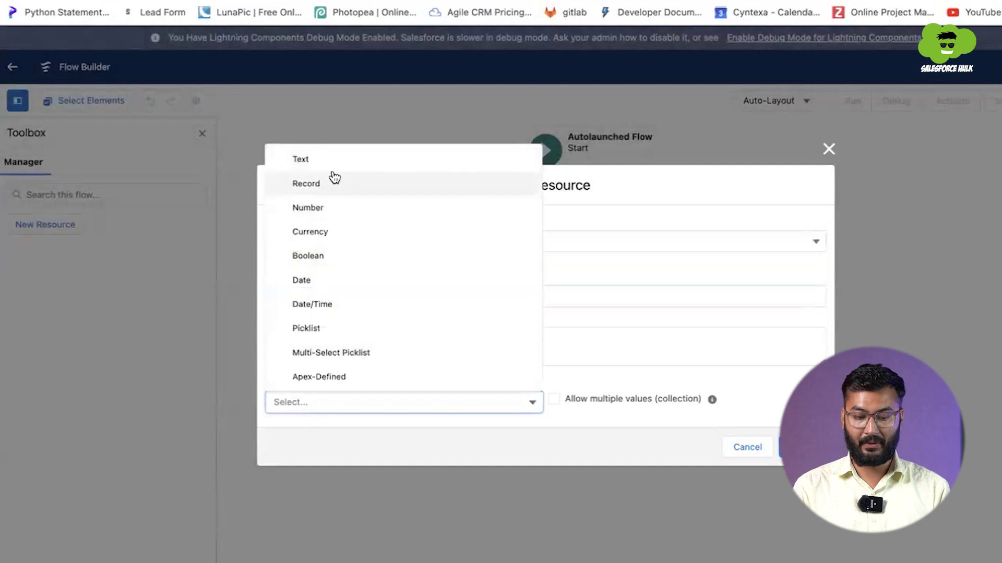
click(332, 164)
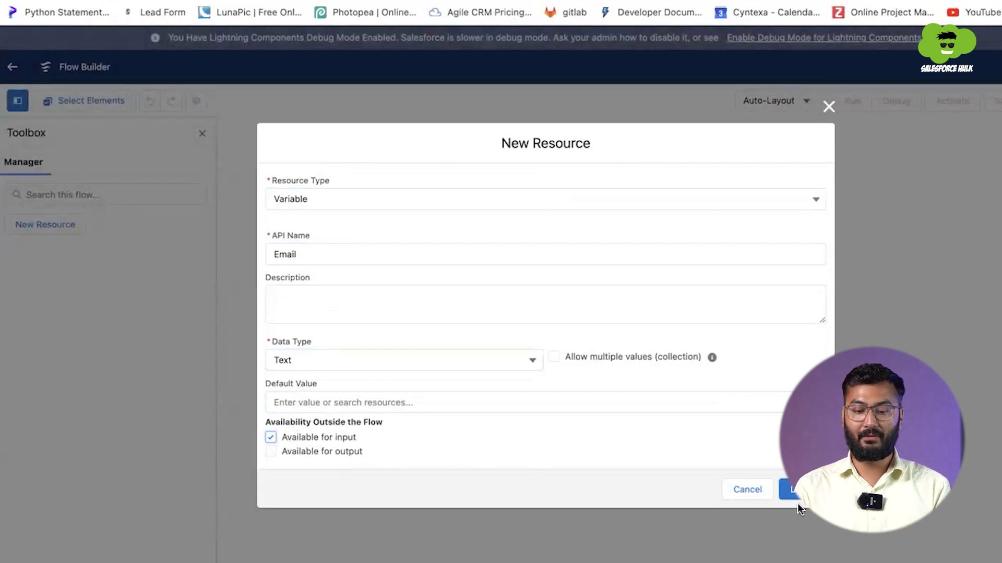
click(792, 489)
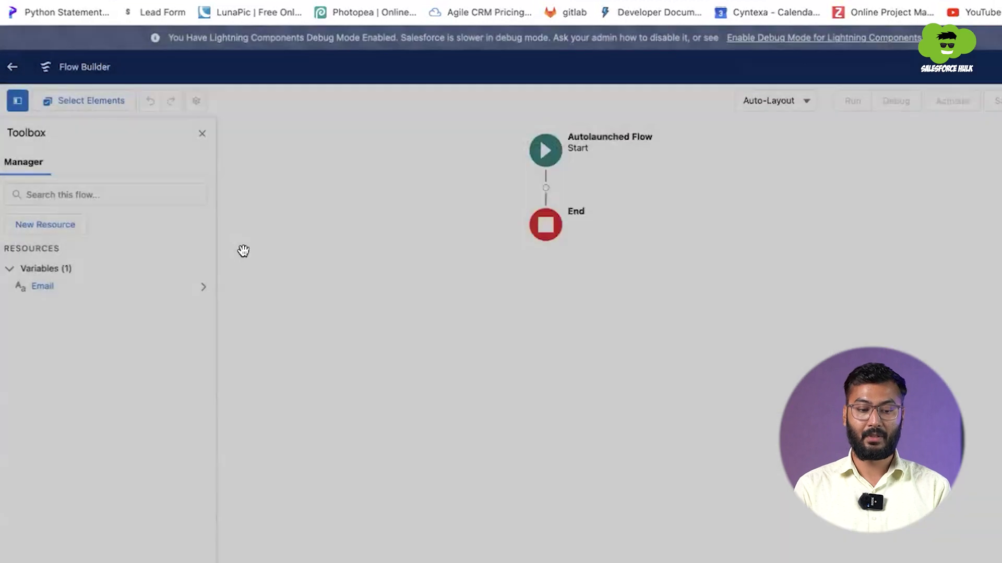
Create a second variable resource with the API name EmailBody and data type Text, available for input.
click(73, 227)
click(392, 270)
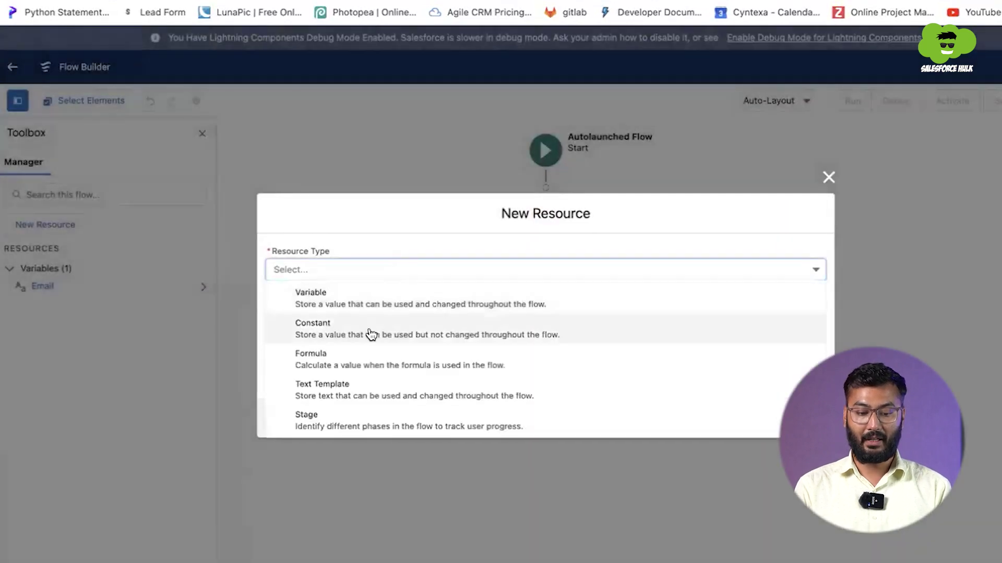
click(362, 307)
click(322, 297)
text(EmailBody)
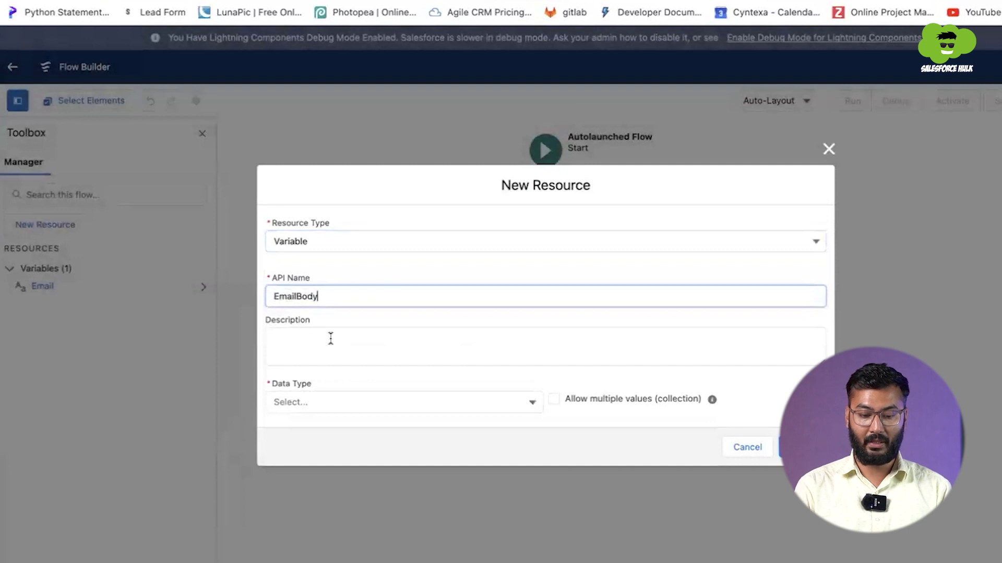
click(322, 410)
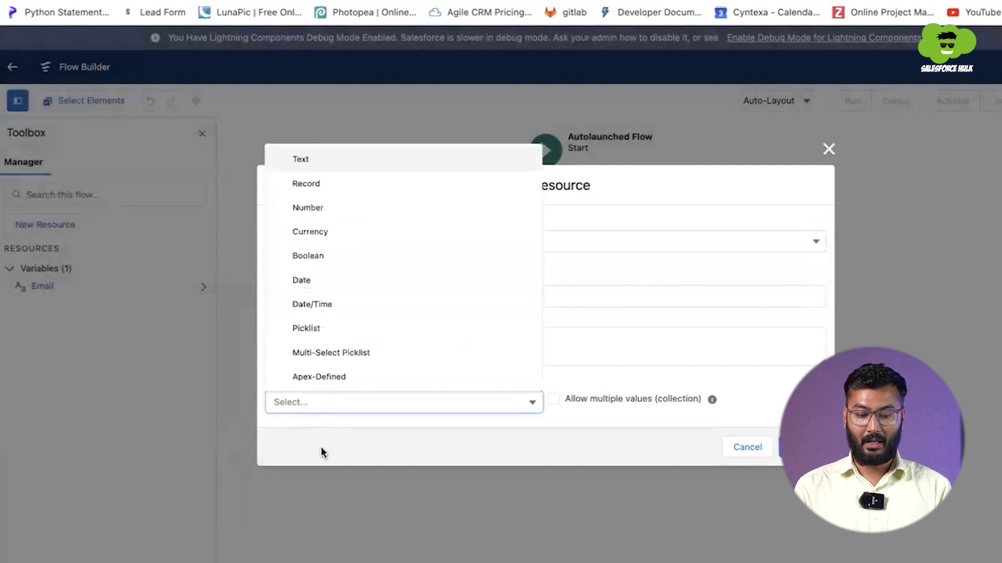
click(340, 166)
click(290, 433)
click(788, 489)
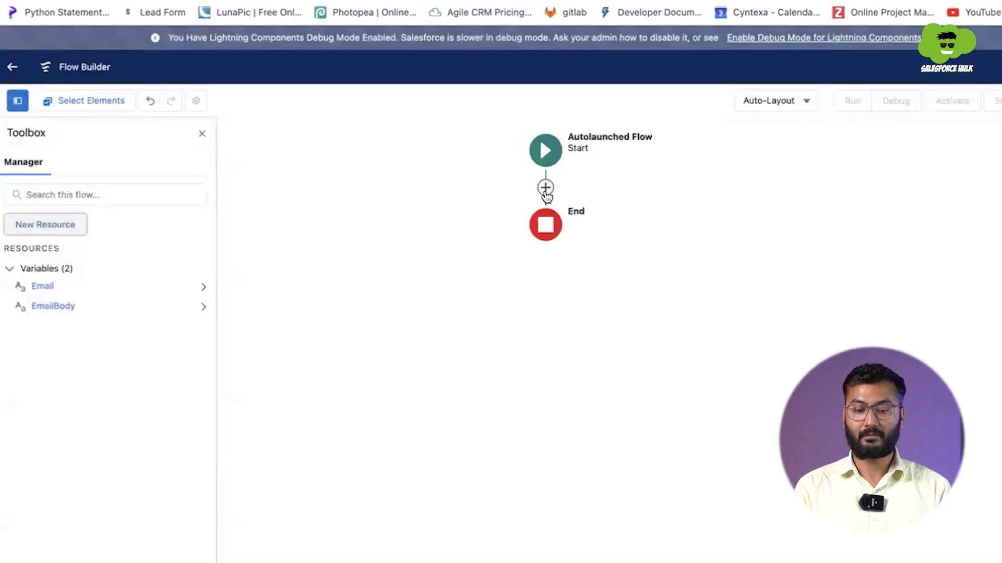
Add a Send Email action between Start and End, using SendEmail as its label and API name.
click(545, 188)
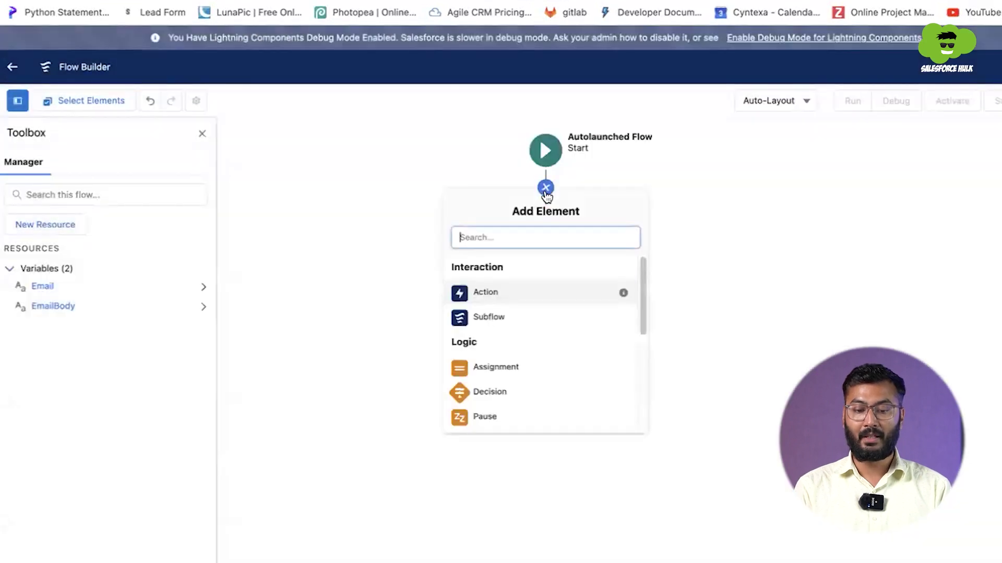
click(496, 290)
text(emi)
key(BackSpace)
text(ail)
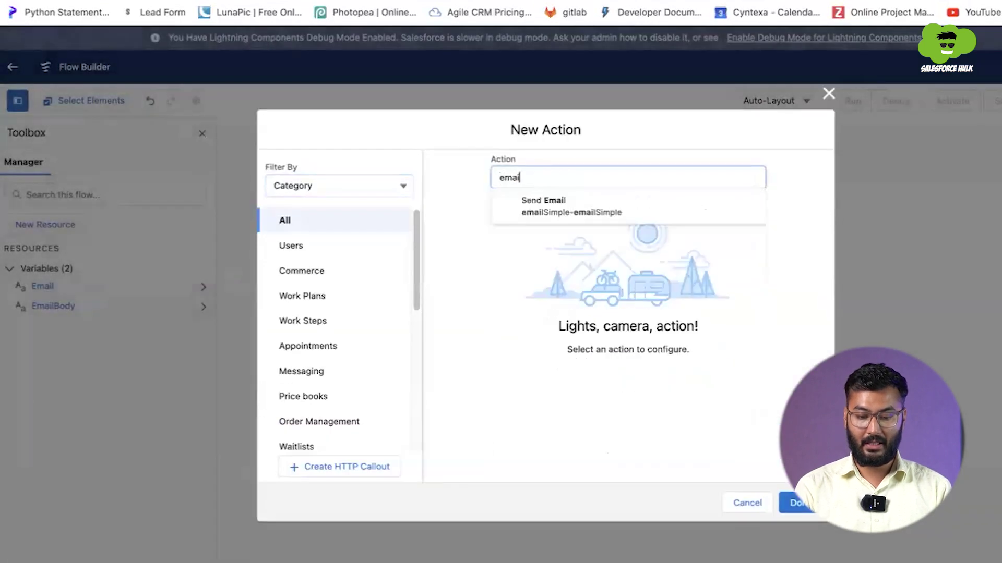
click(567, 208)
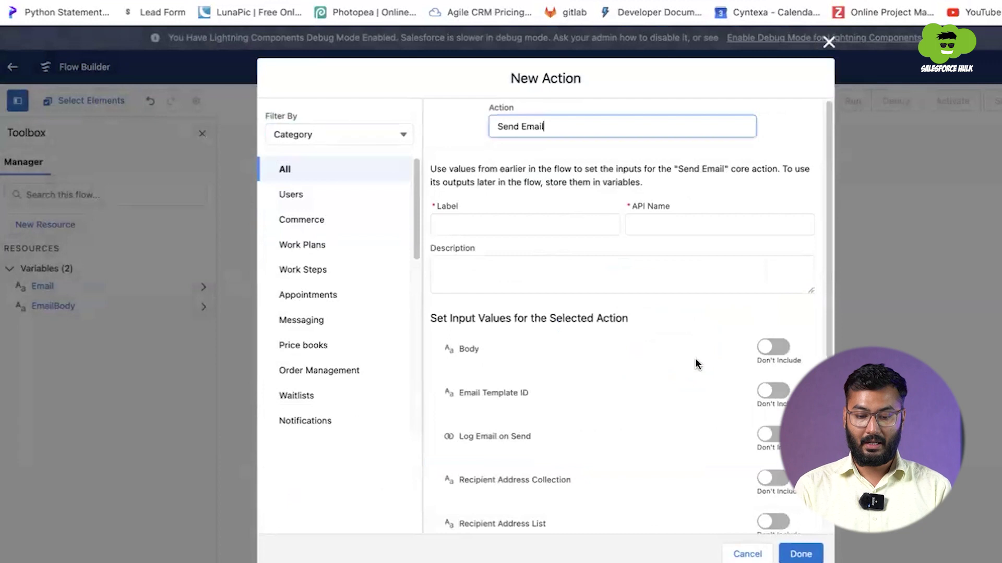
click(546, 219)
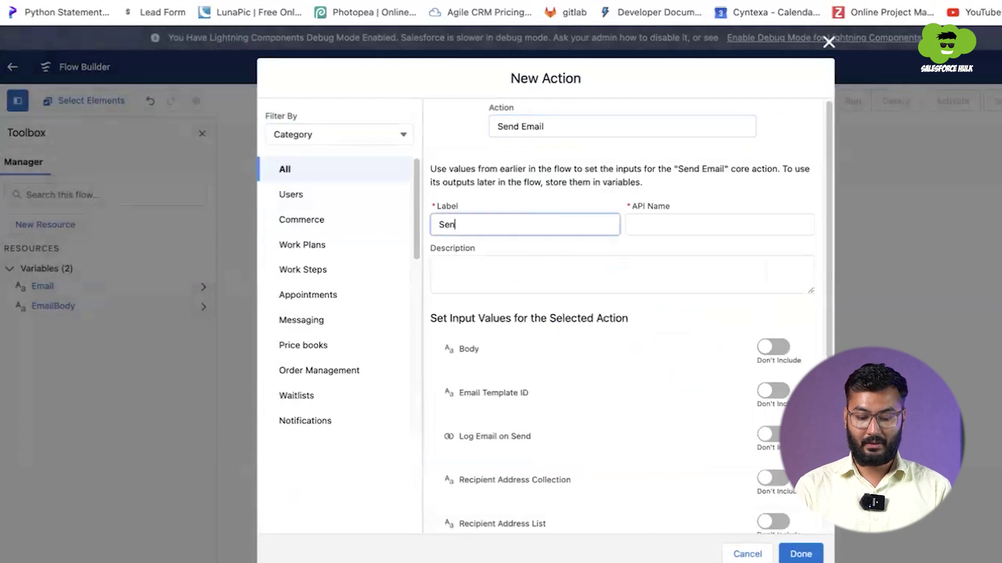
text(SendEmail)
key(Tab)
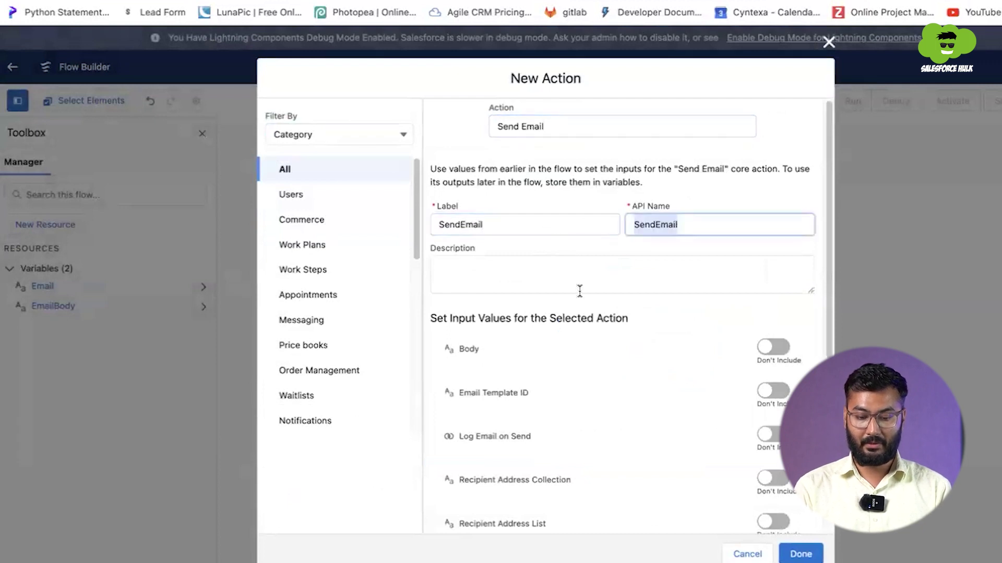
Include the action's Body input with {!EmailBody} and its Recipient Address List input with {!Email}.
click(771, 347)
click(527, 368)
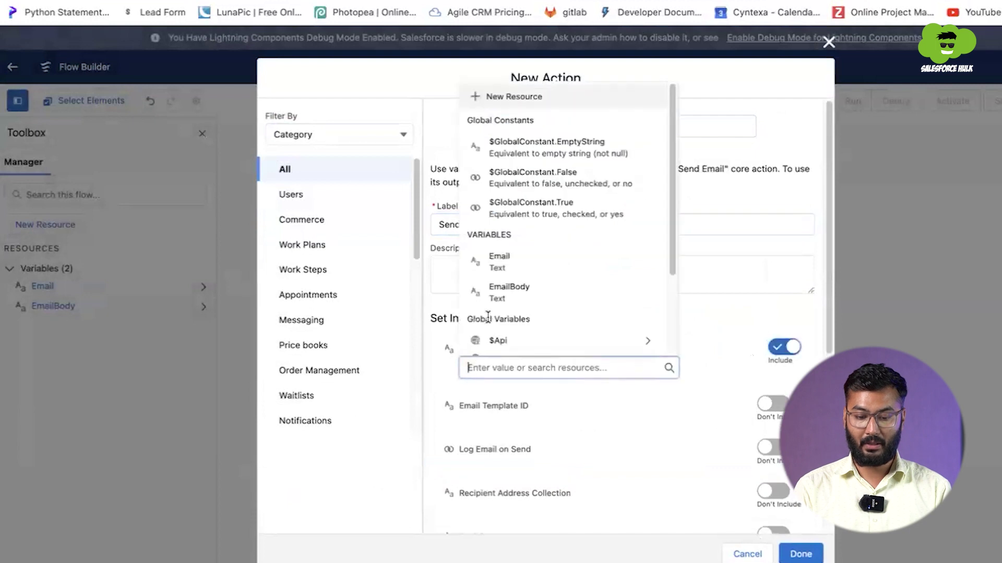
click(509, 291)
scroll(511, 383, down, 3)
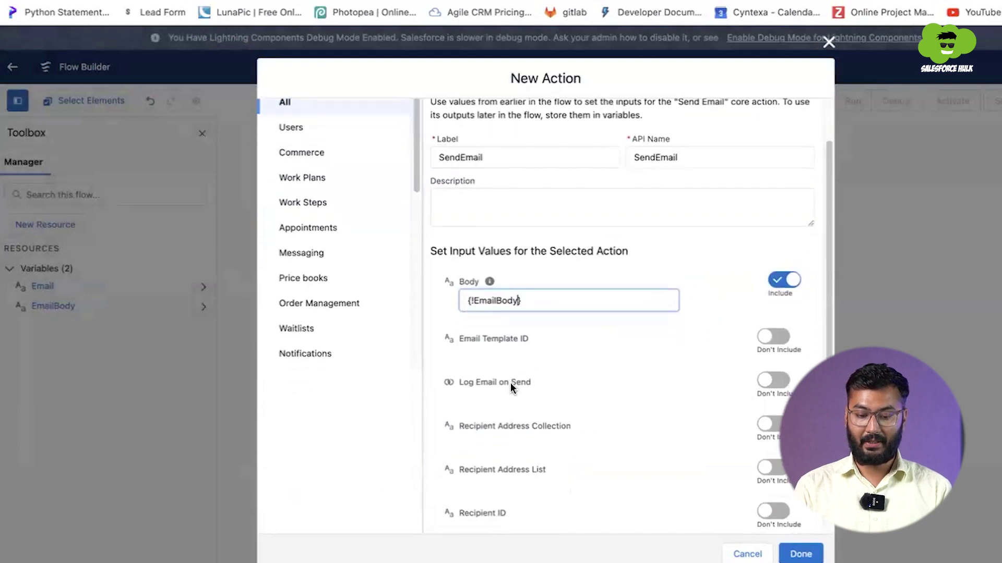
click(772, 394)
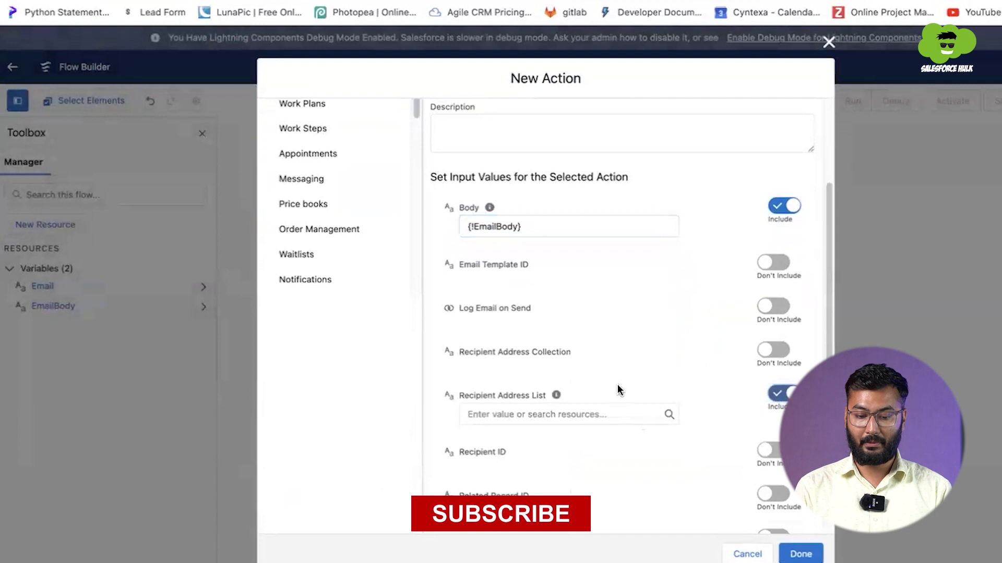
click(559, 414)
click(527, 313)
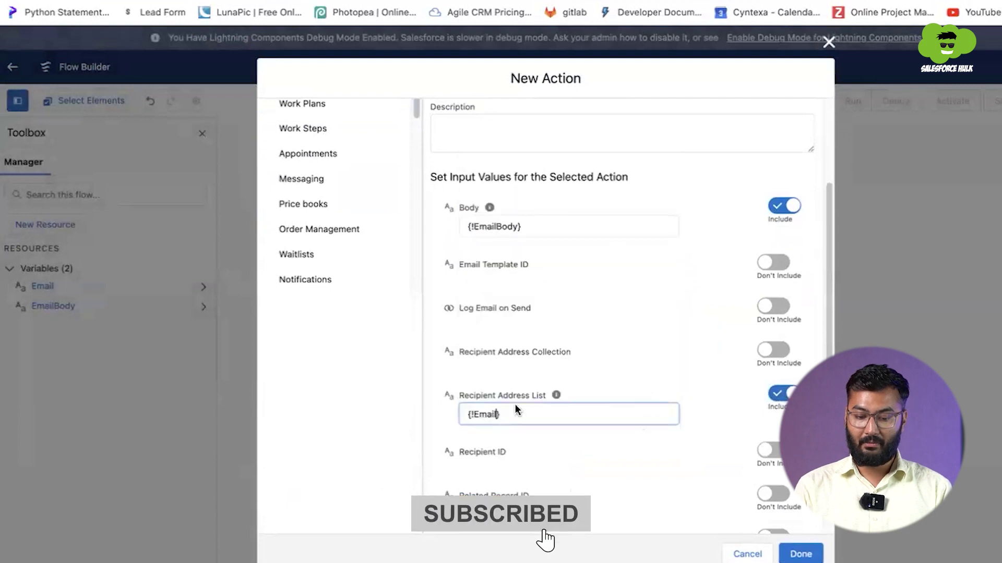
Include the action's Rich-Text-Formatted Body input and set it to {!$GlobalConstant.True}.
scroll(502, 438, down, 2)
scroll(502, 434, down, 3)
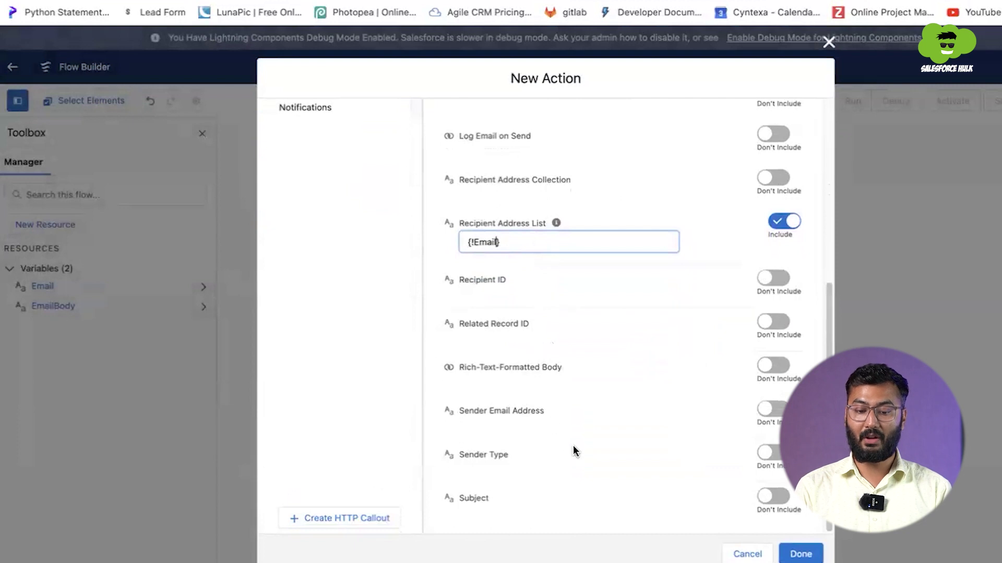
click(773, 365)
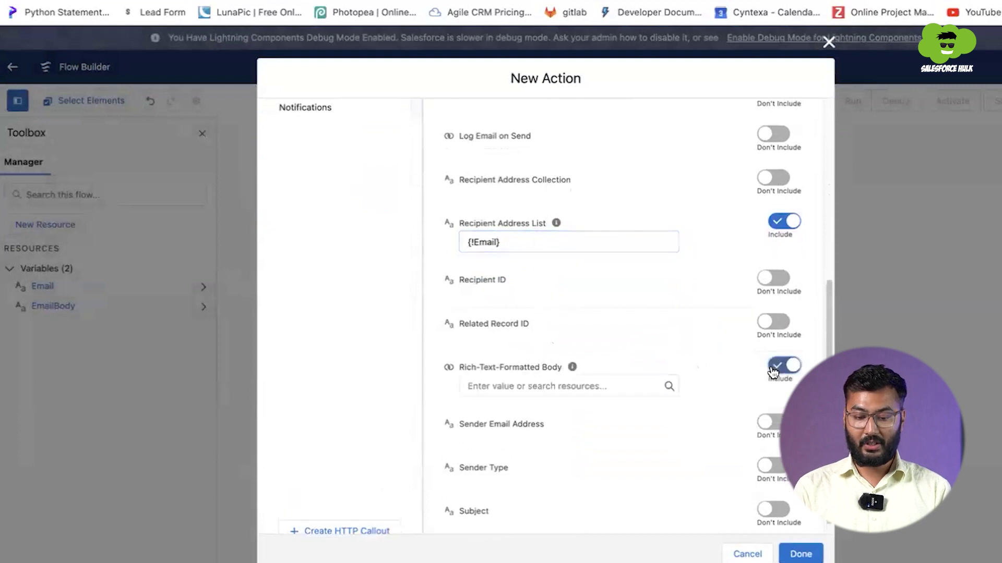
click(554, 387)
text(true)
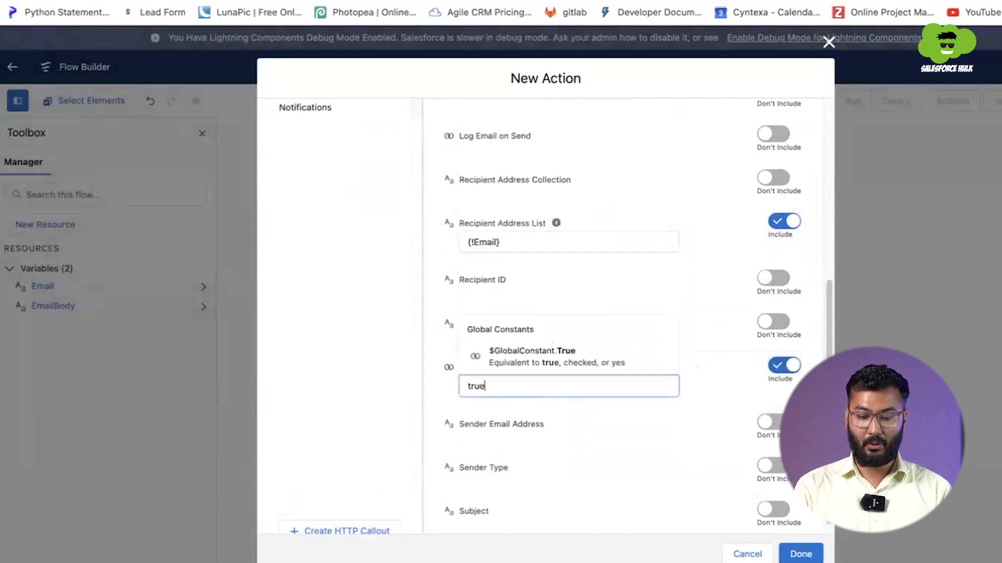
click(565, 366)
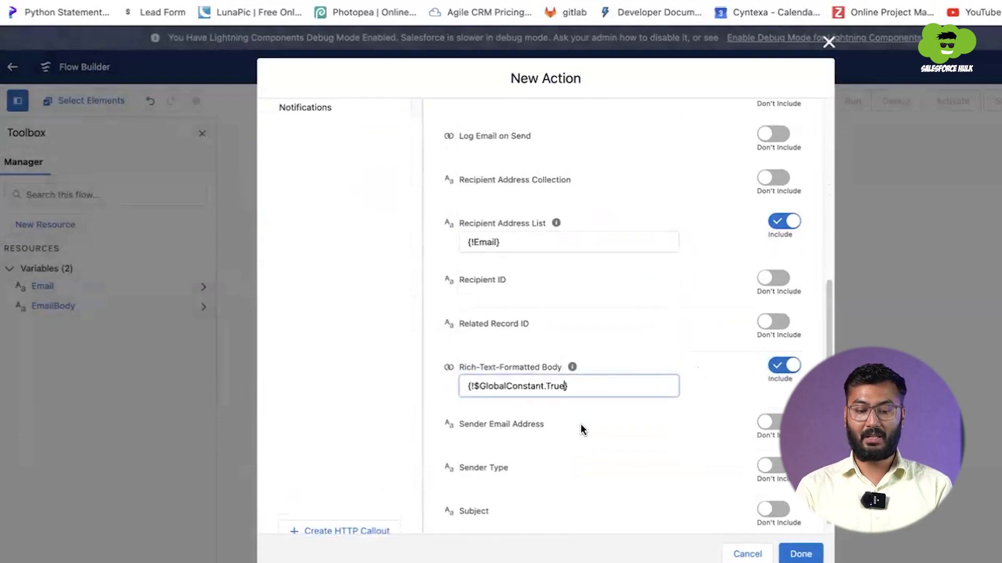
Include the action's Subject input with the text "Important Email" and finish the action.
scroll(591, 450, down, 1)
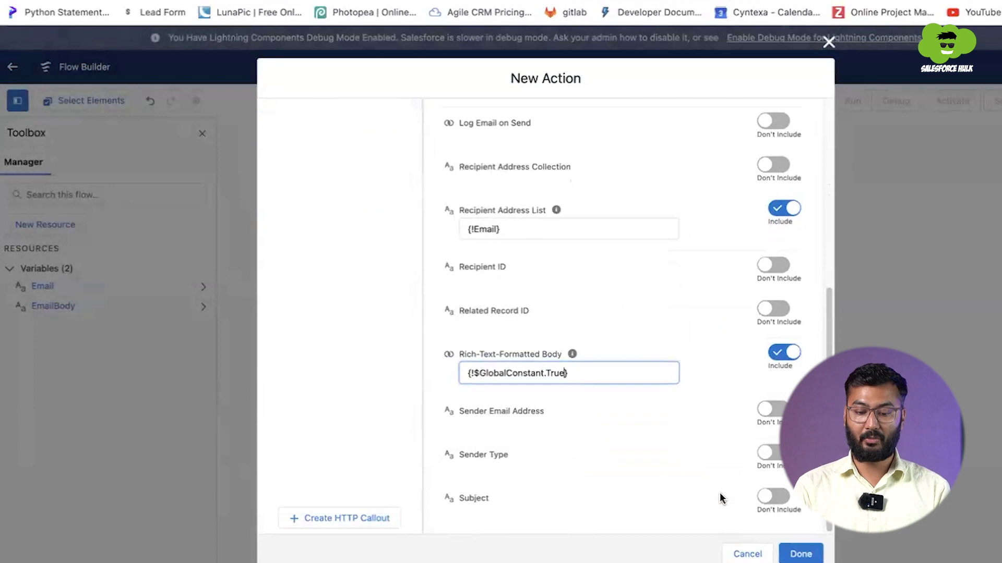
click(769, 500)
click(561, 517)
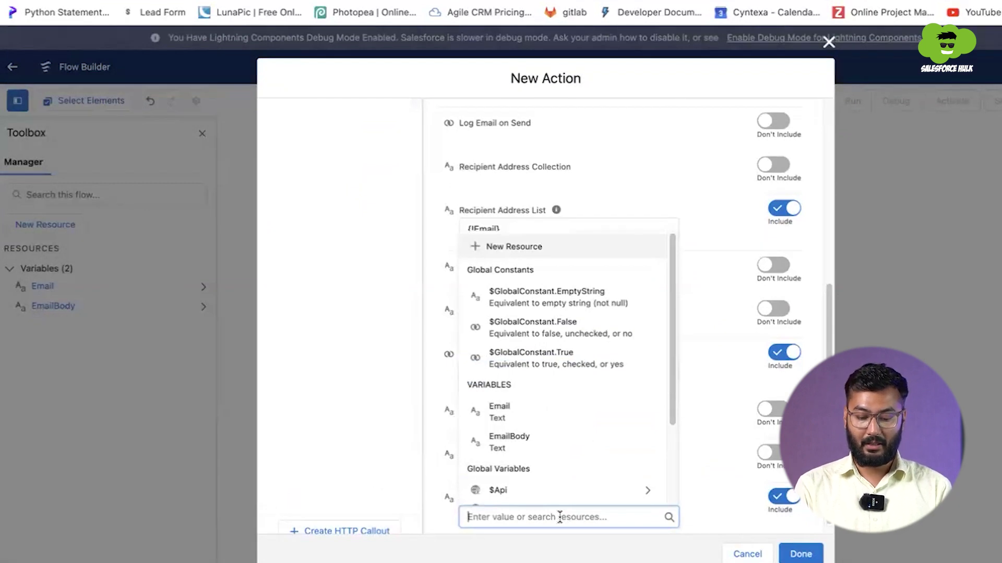
text(Important Email)
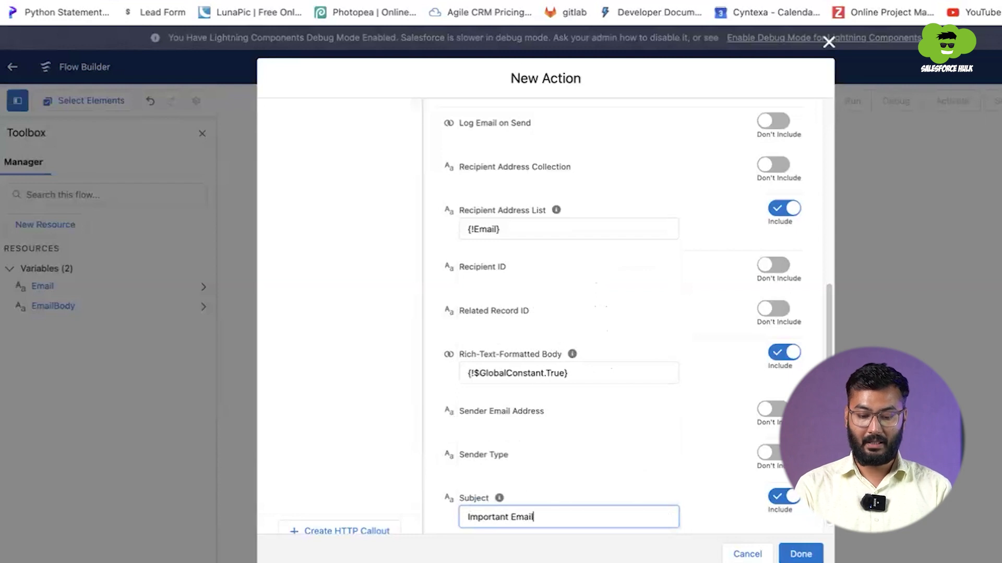
click(801, 554)
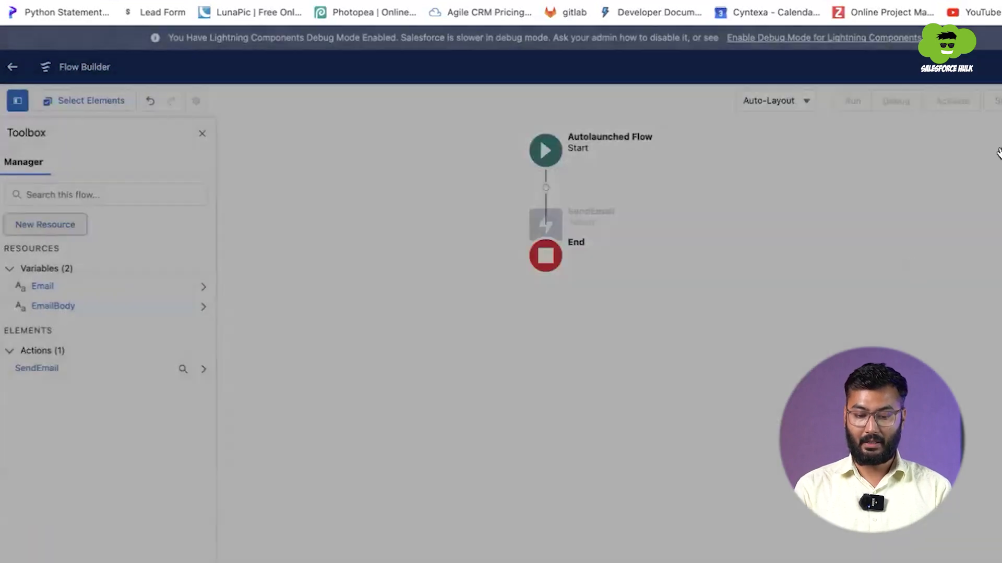
Save the flow with the label "Email Flow To user" and API name Email_Flow_To_user, and activate it.
key(ctrl+s)
click(339, 277)
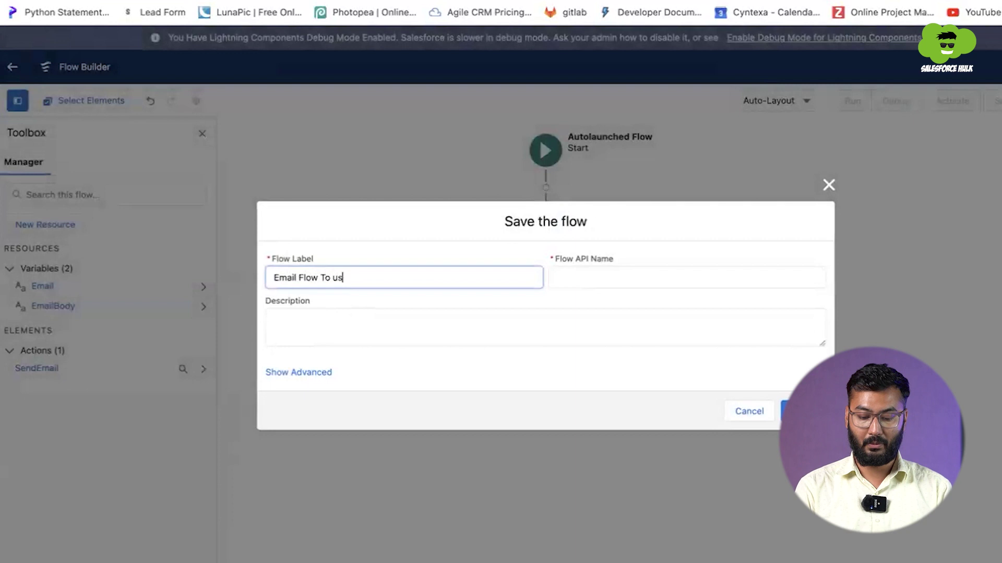
click(575, 278)
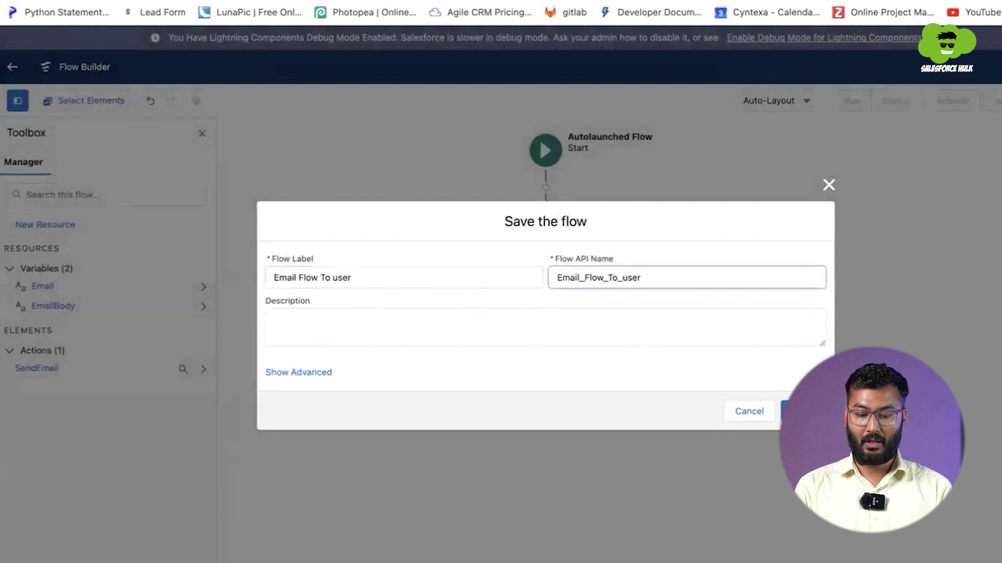
click(799, 411)
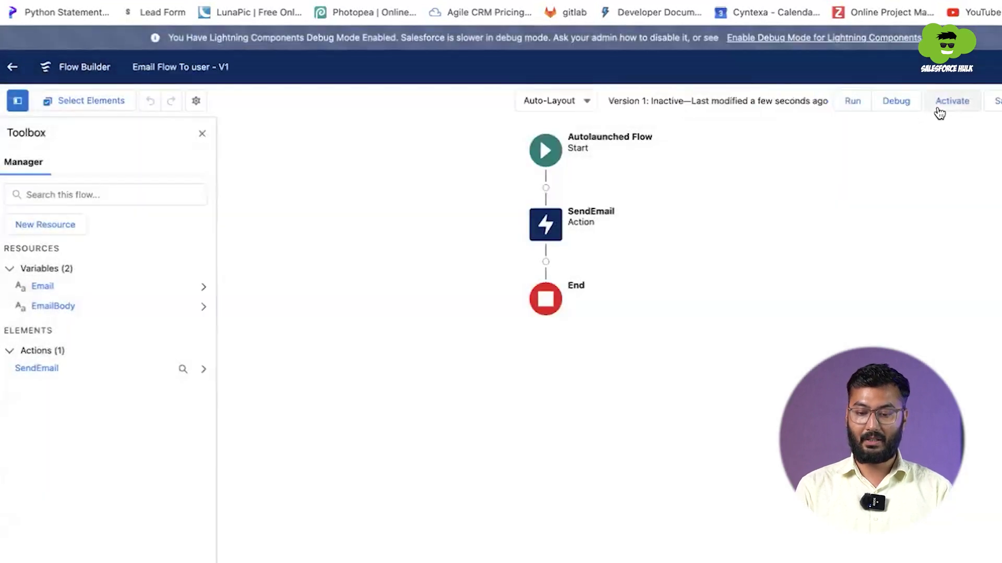
click(938, 110)
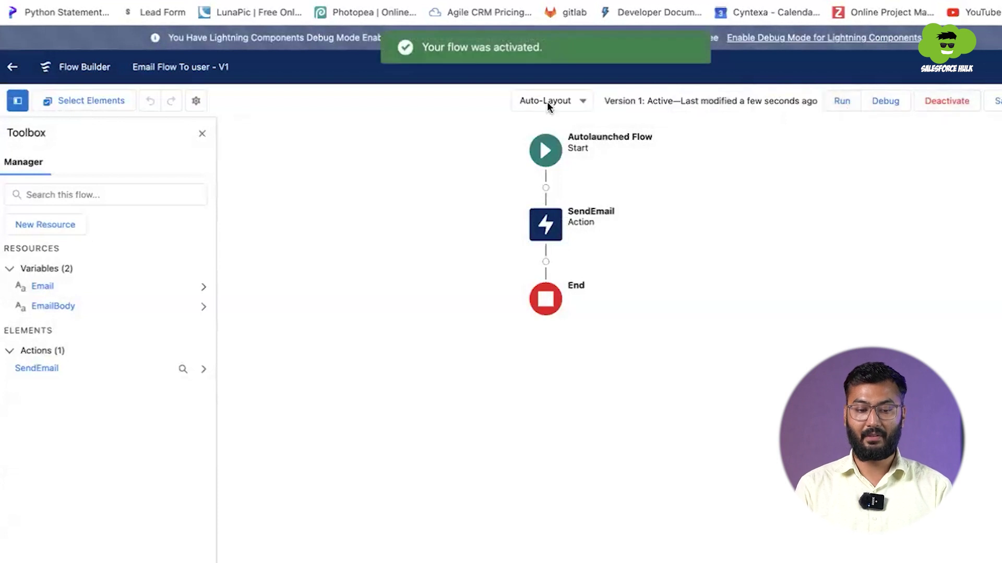
Return to the list of all flows and open the Create Account Con Opp flow.
click(14, 69)
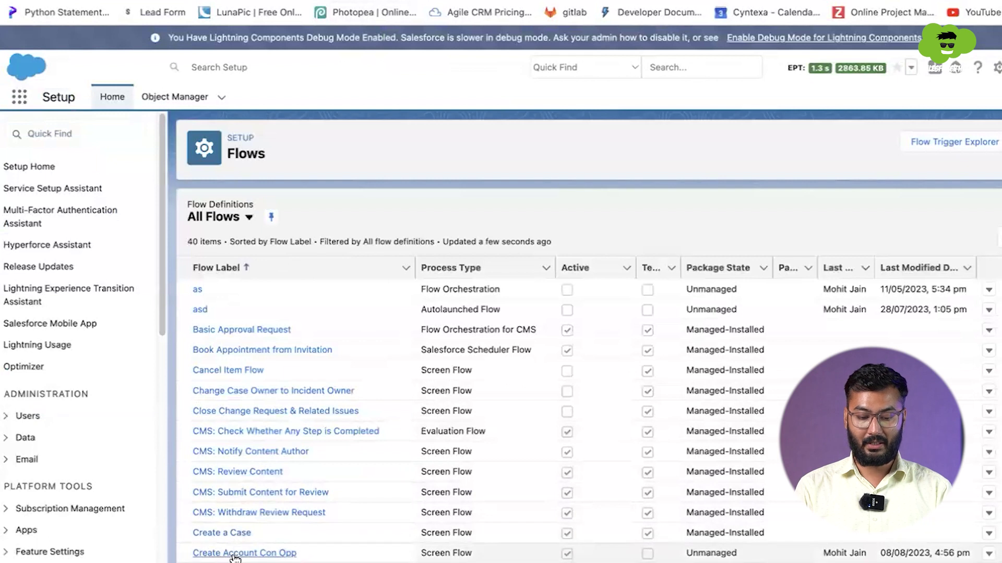
click(259, 554)
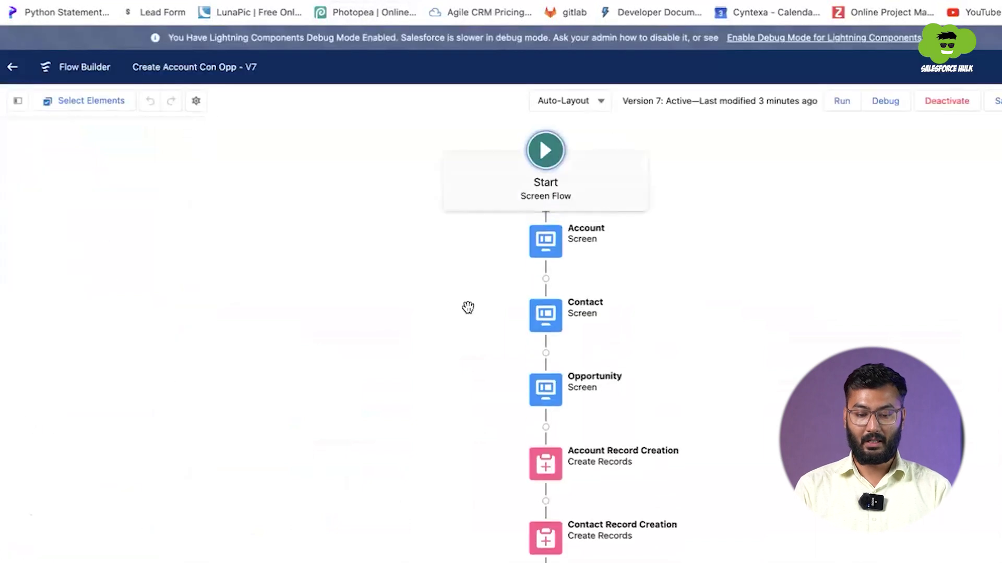
drag(468, 306, 458, 159)
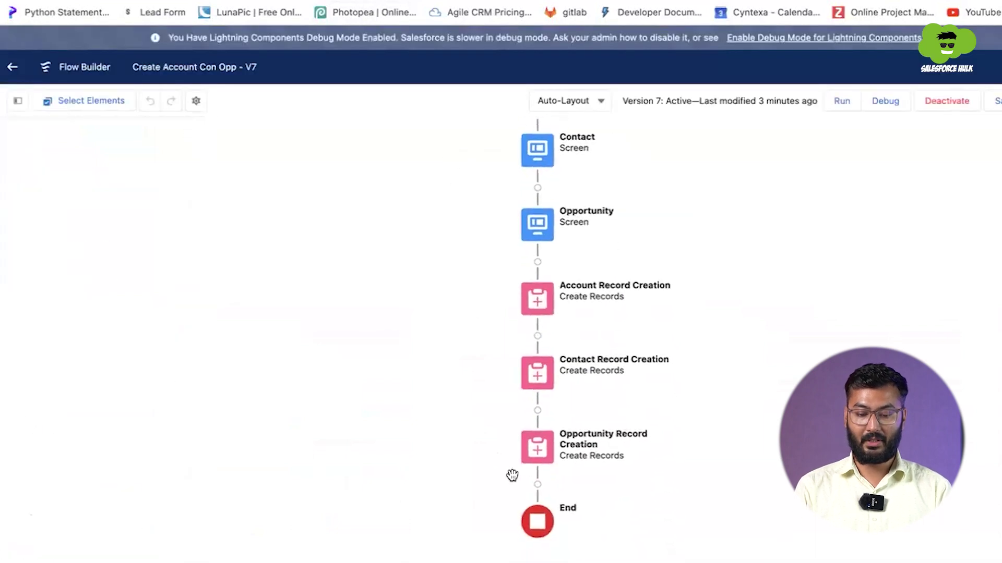
Add a Subflow element after Opportunity Record Creation that references the Email Flow To user flow.
click(538, 485)
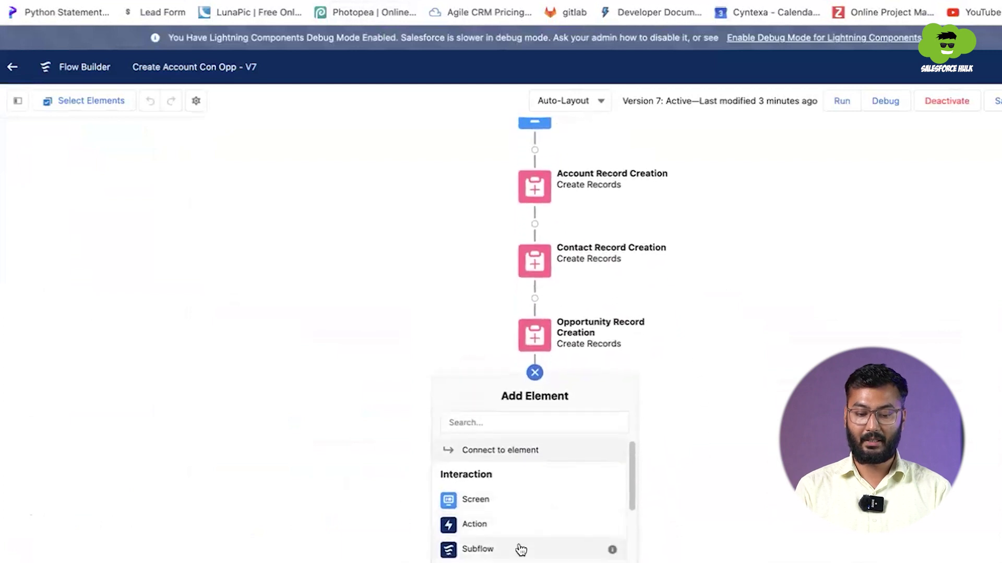
click(520, 548)
click(480, 227)
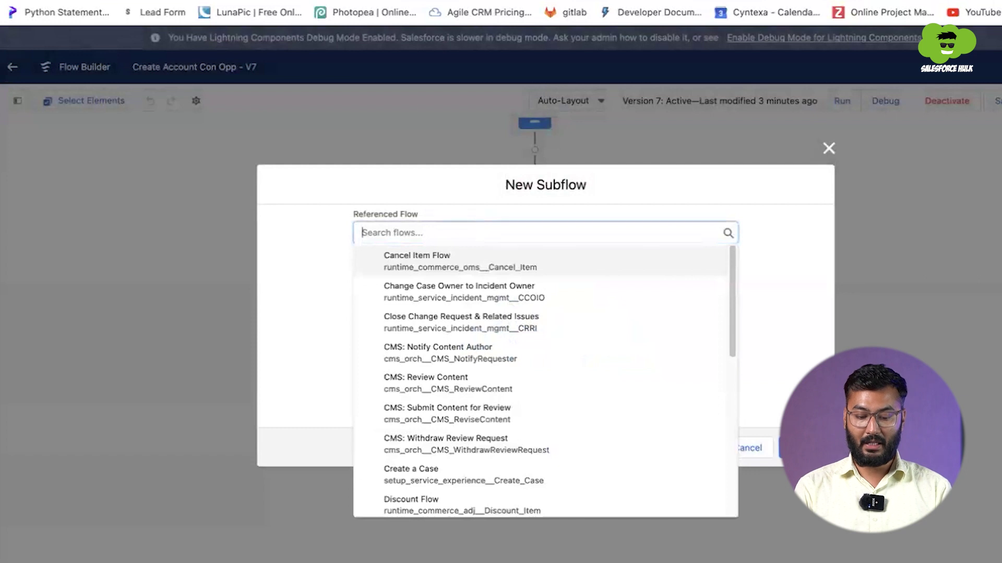
text(email flo)
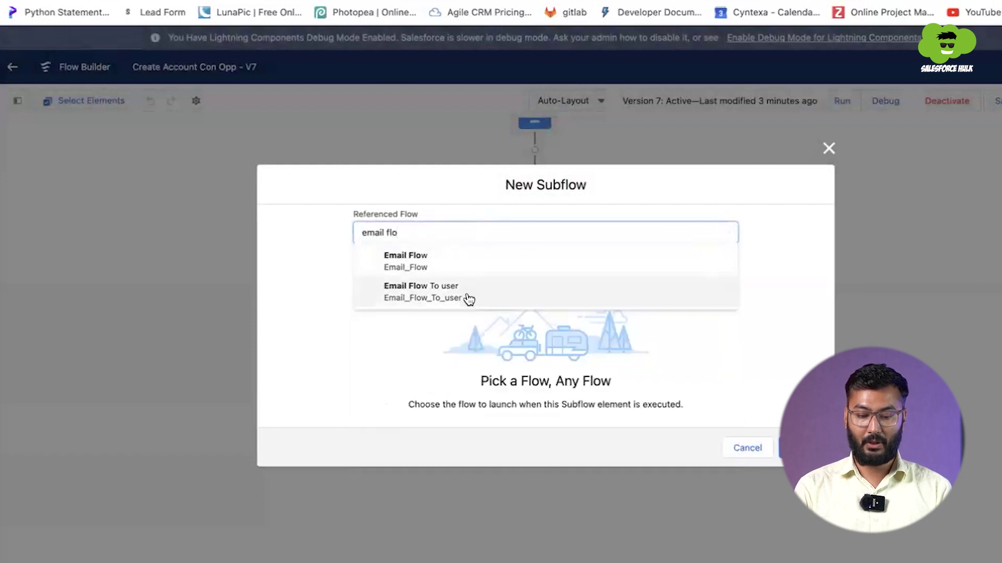
click(469, 295)
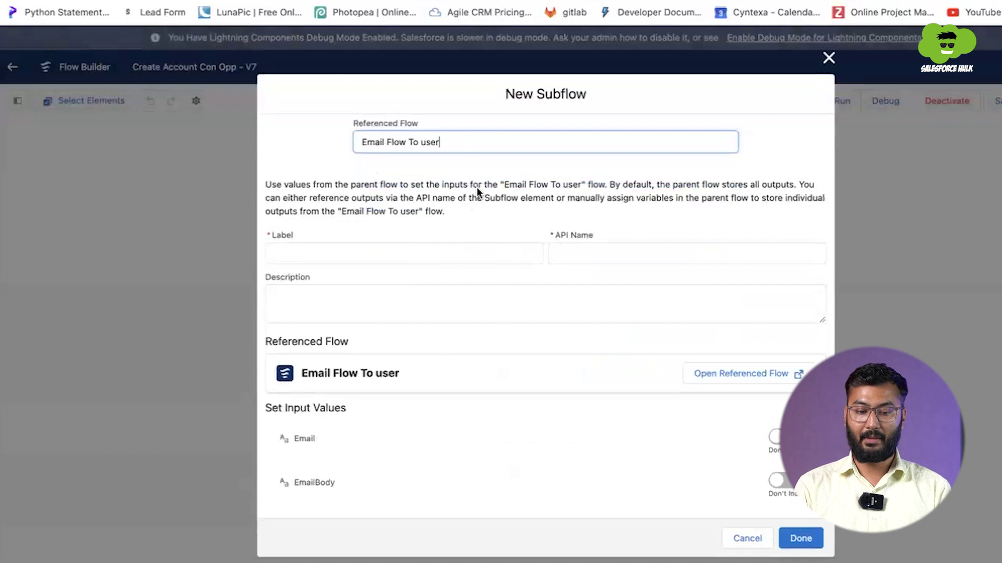
Label the subflow element "Send Email to user" with the API name Send_Email_to_user.
click(382, 252)
text(Send )
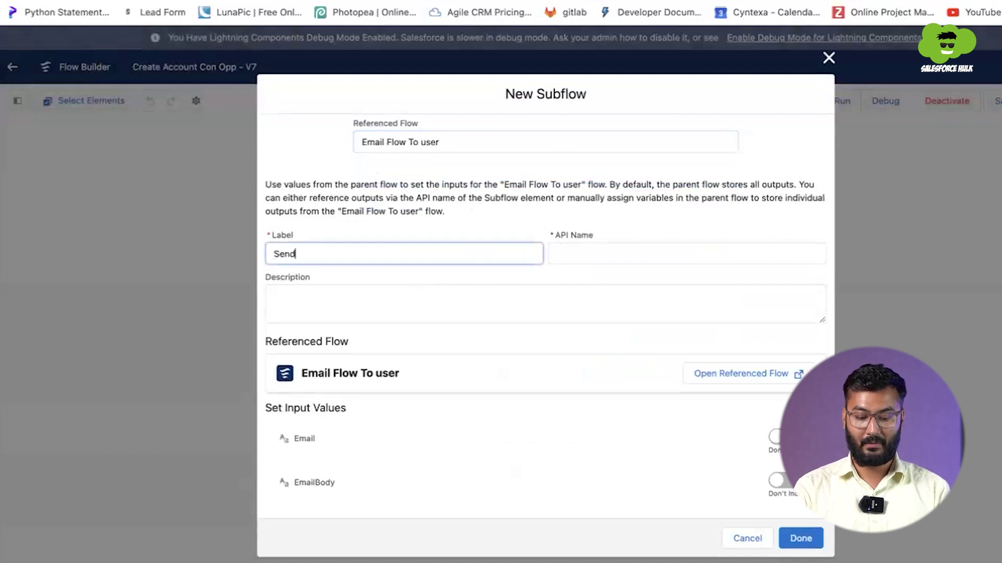
text(Email)
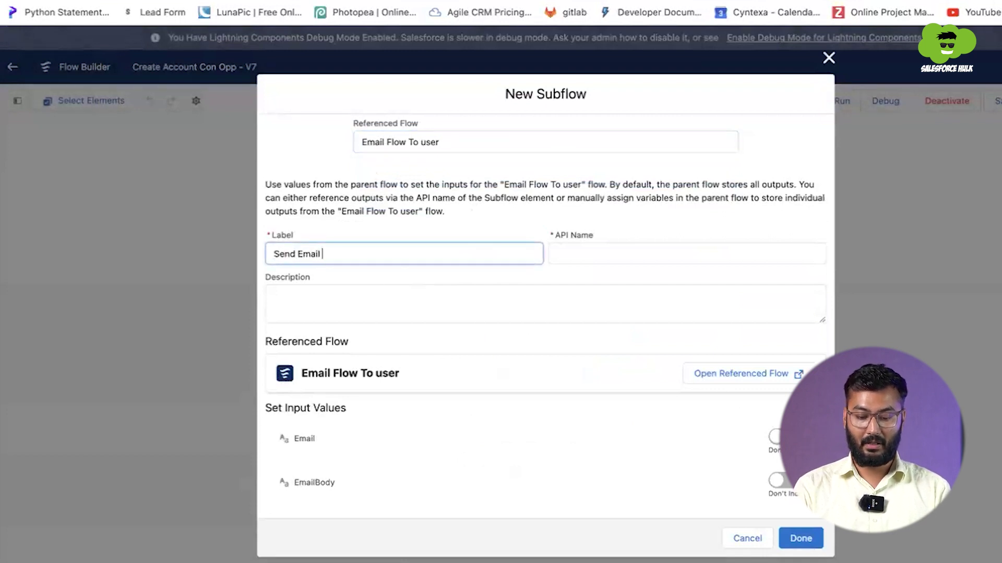
text( to user)
key(Tab)
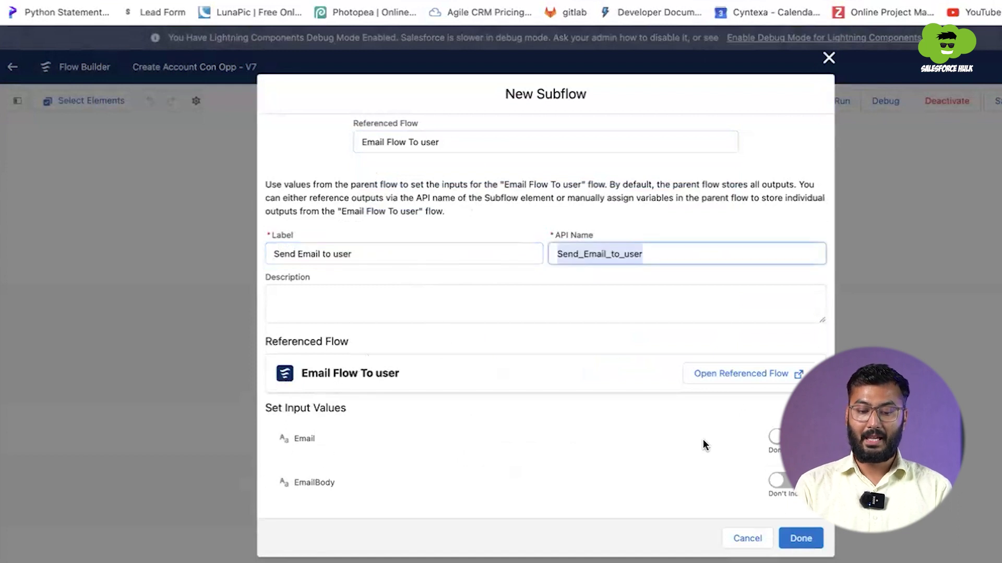
Include the subflow's Email input and set it to the Email screen component, {!Email}.
click(773, 437)
click(374, 452)
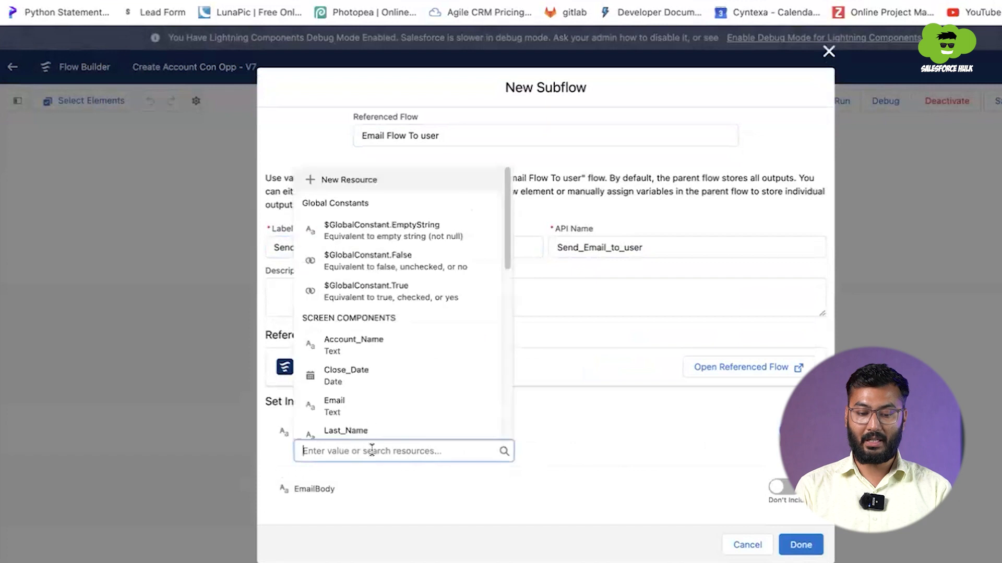
scroll(367, 411, down, 1)
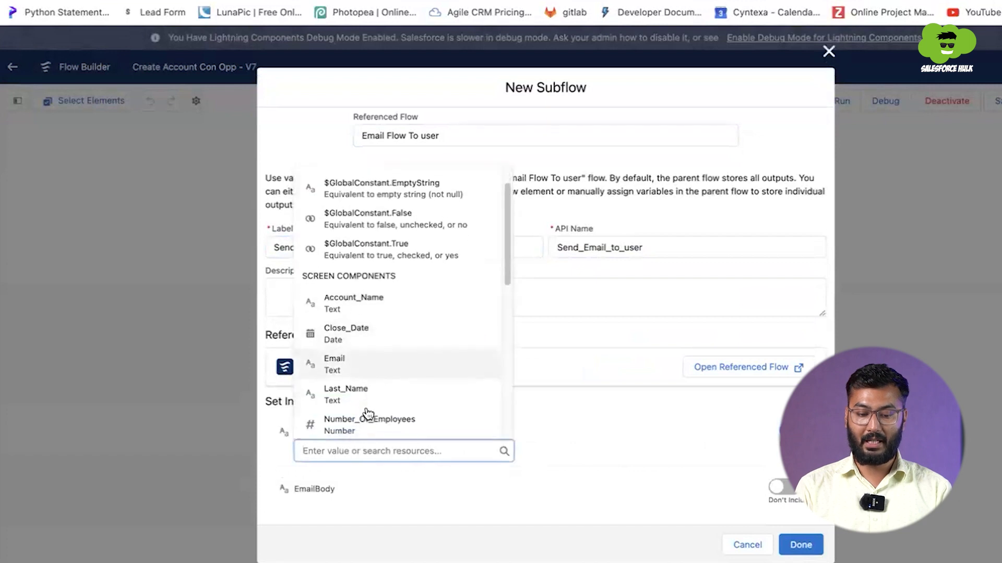
click(342, 360)
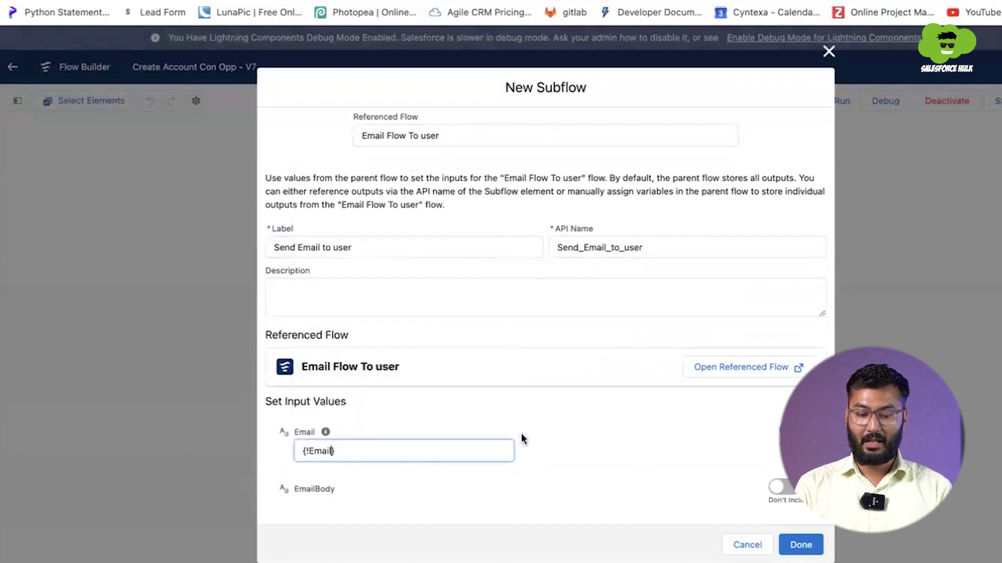
click(425, 503)
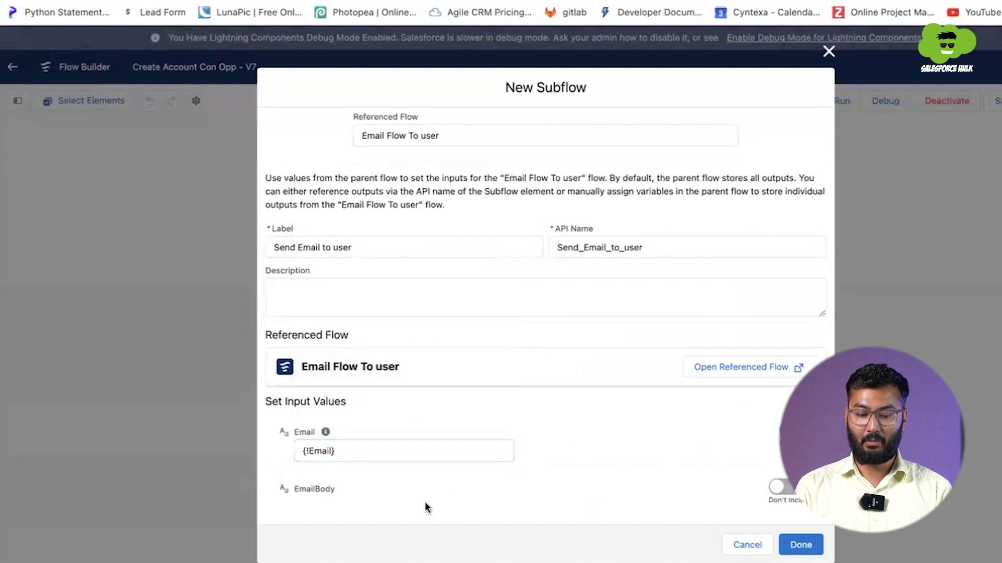
Include the subflow's EmailBody input and set it to the emailTemplate text template.
click(778, 488)
click(418, 498)
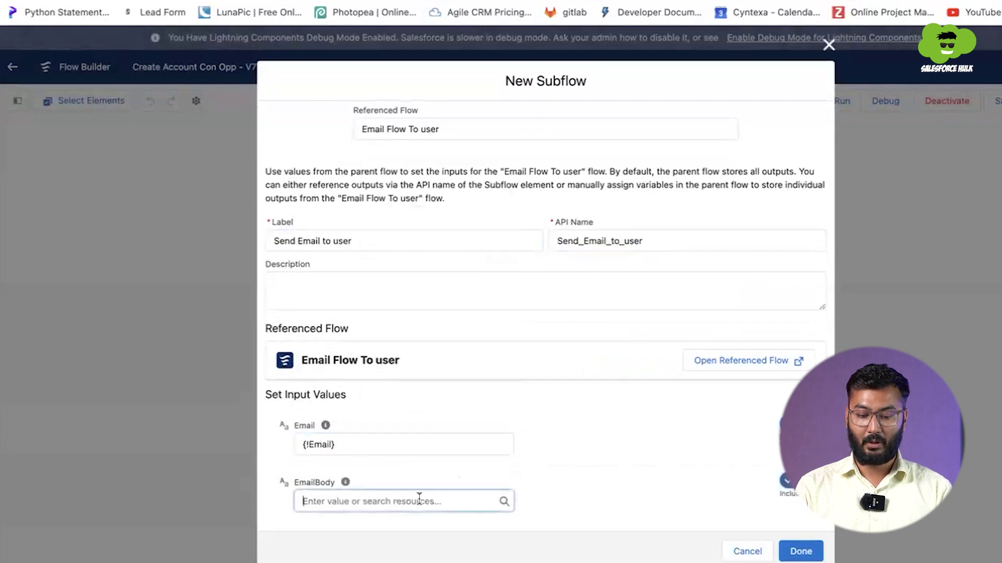
scroll(402, 406, down, 3)
scroll(402, 406, down, 3)
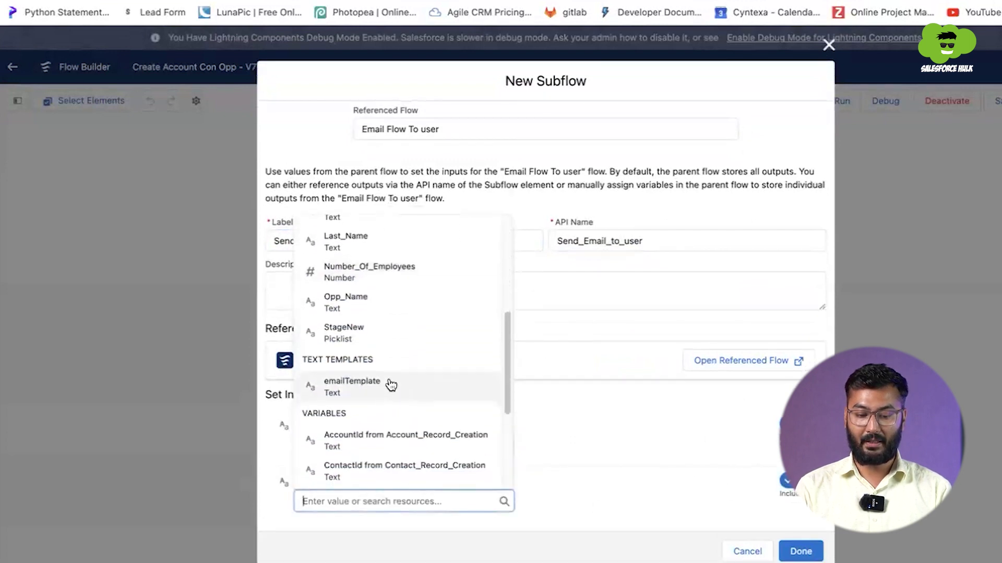
click(390, 384)
Finish the subflow element, save the Create Account Con Opp flow as a new version and activate it.
click(806, 549)
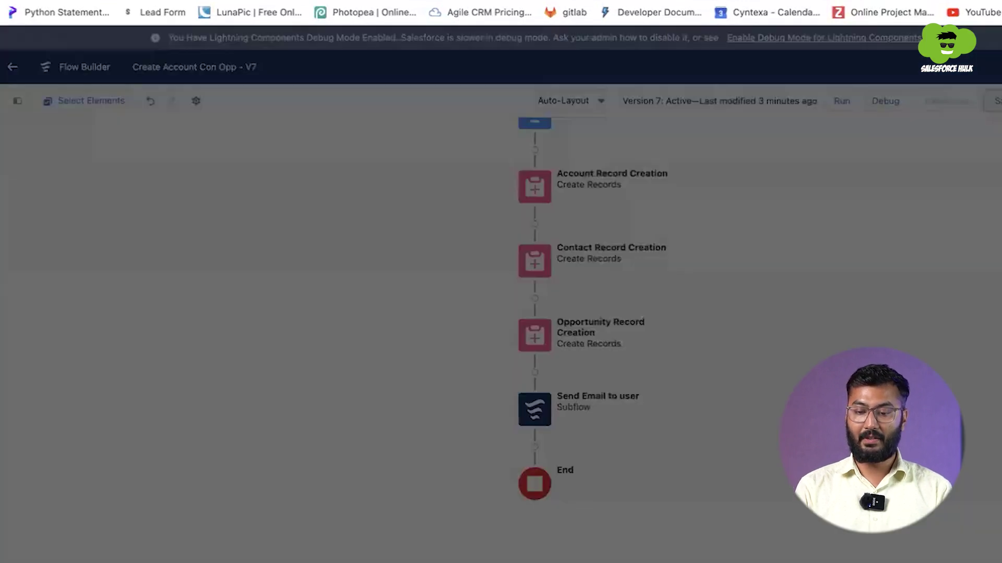
click(994, 101)
click(800, 427)
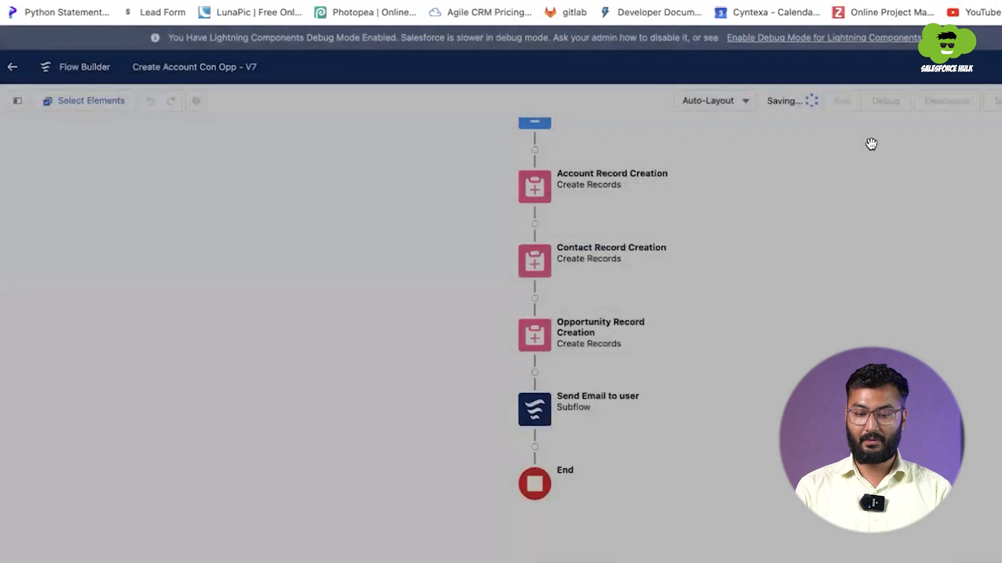
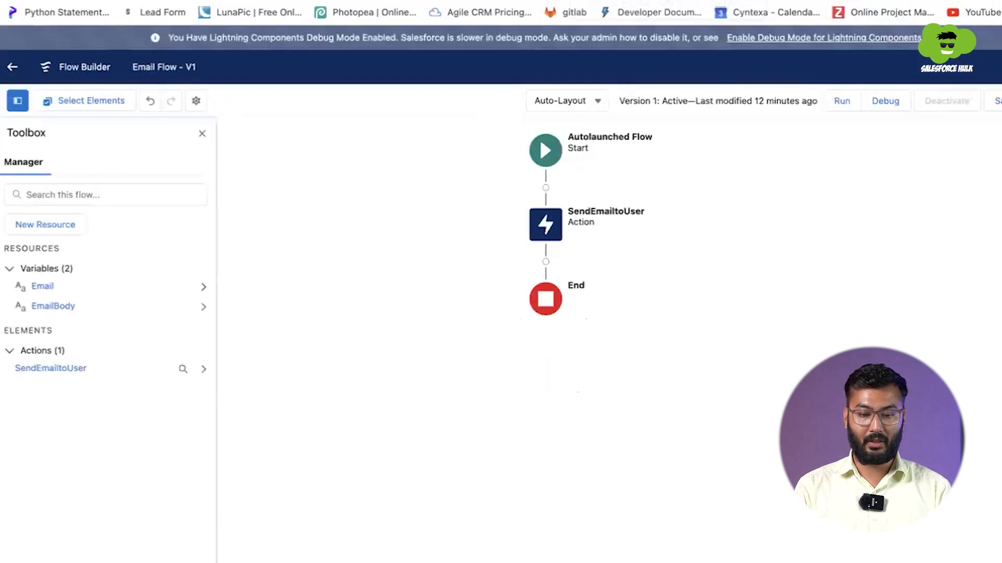
Go to the recently viewed Contacts list, refresh it and delete both contacts belonging to the AccName account.
key(super+r)
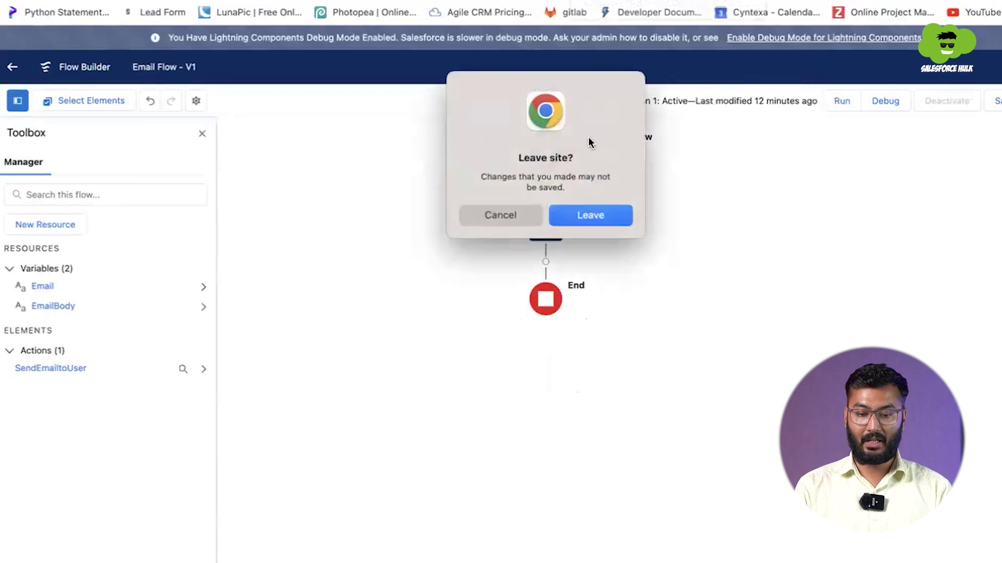
click(521, 216)
key(ctrl+Tab)
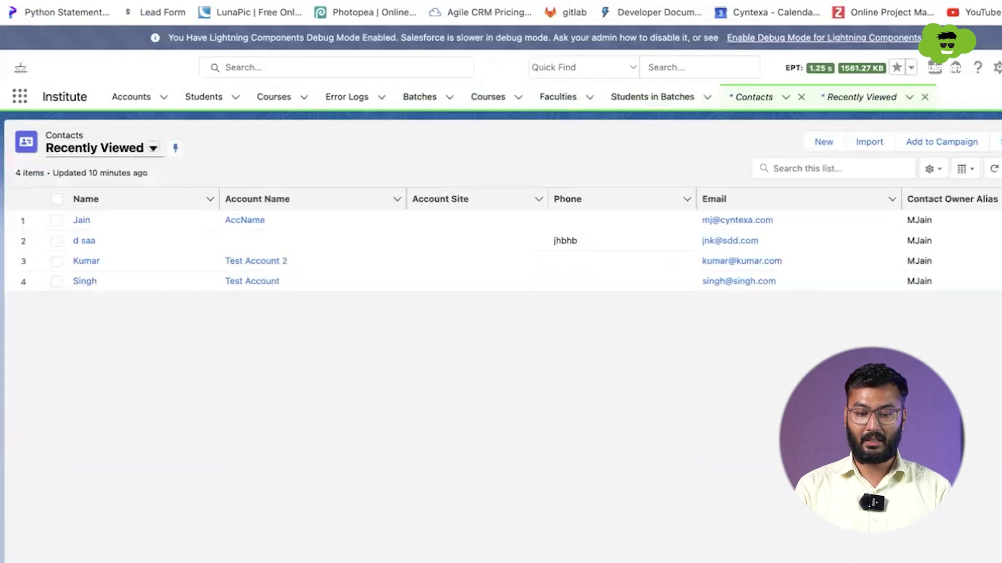
click(761, 98)
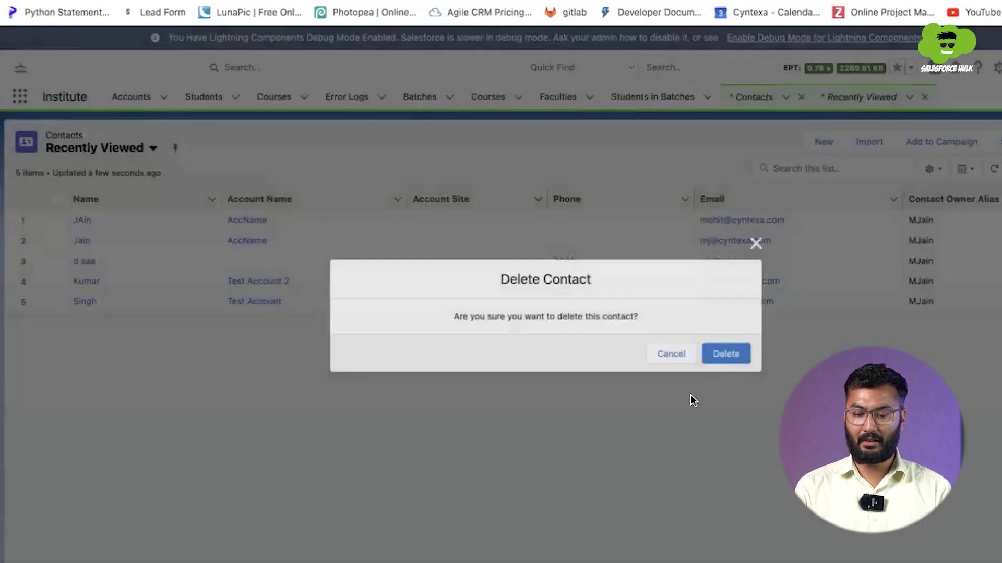
click(727, 353)
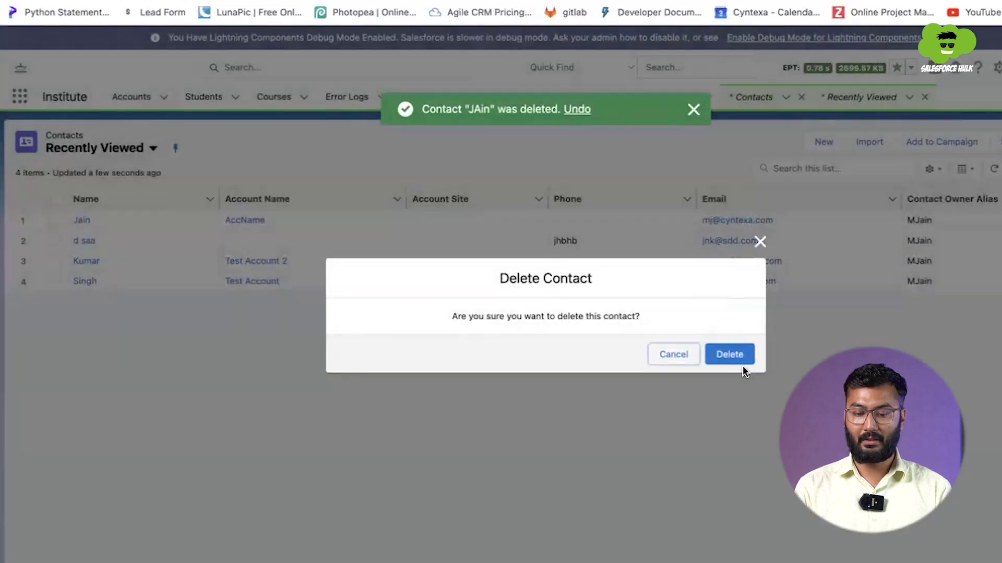
click(733, 353)
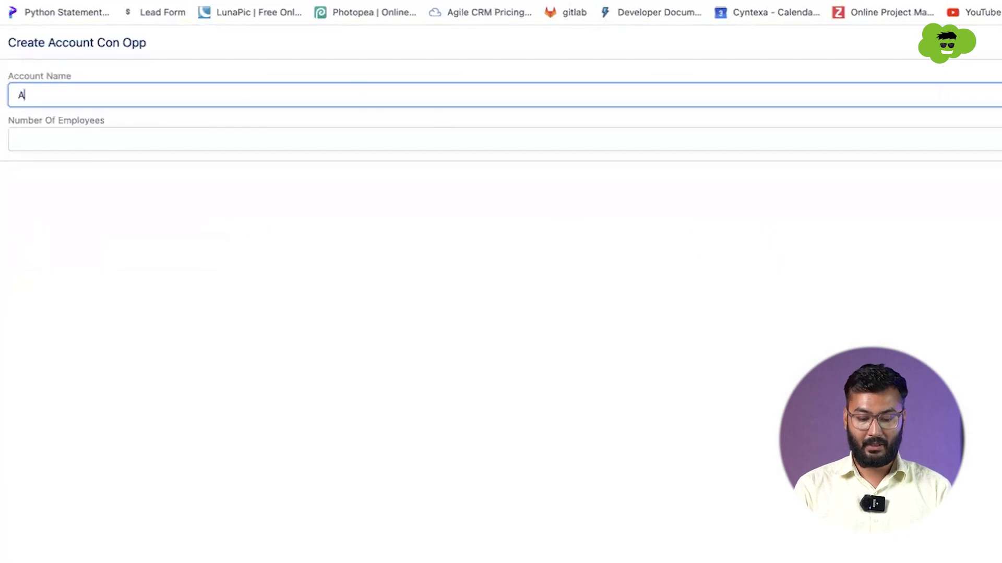
Run the flow with account name AccName and 5000 employees, and enter the contact's last name and email.
click(288, 141)
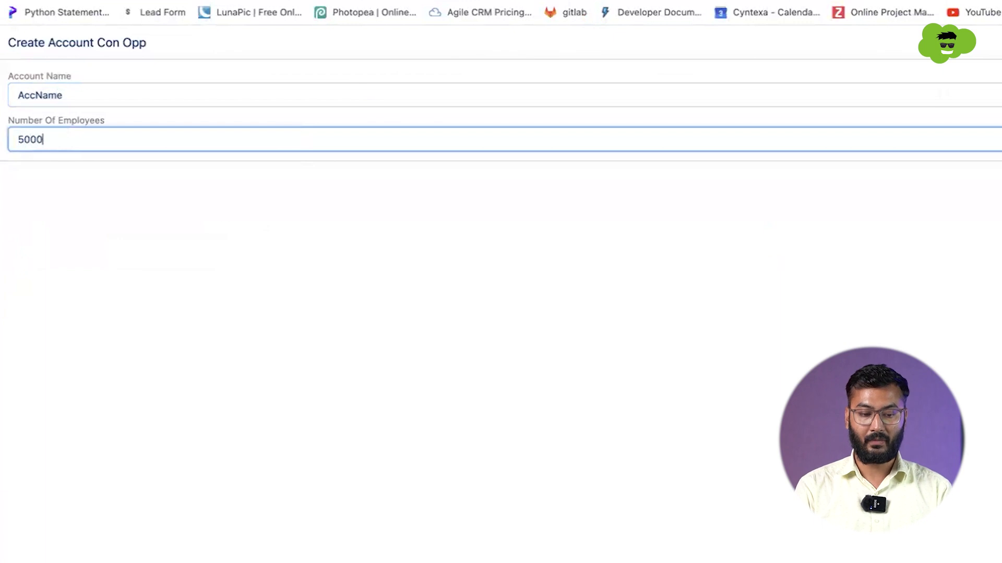
click(999, 183)
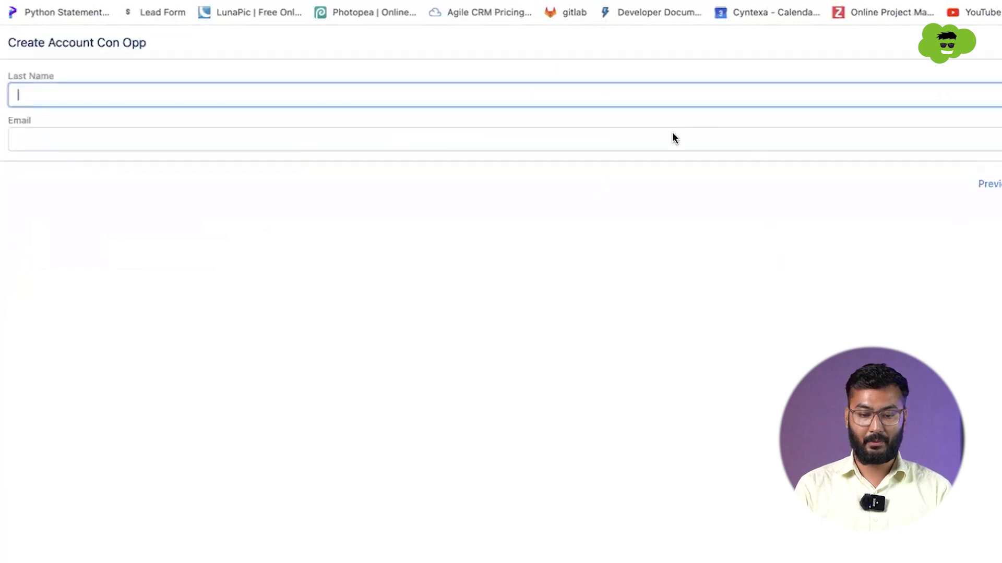
text(Singh)
key(Tab)
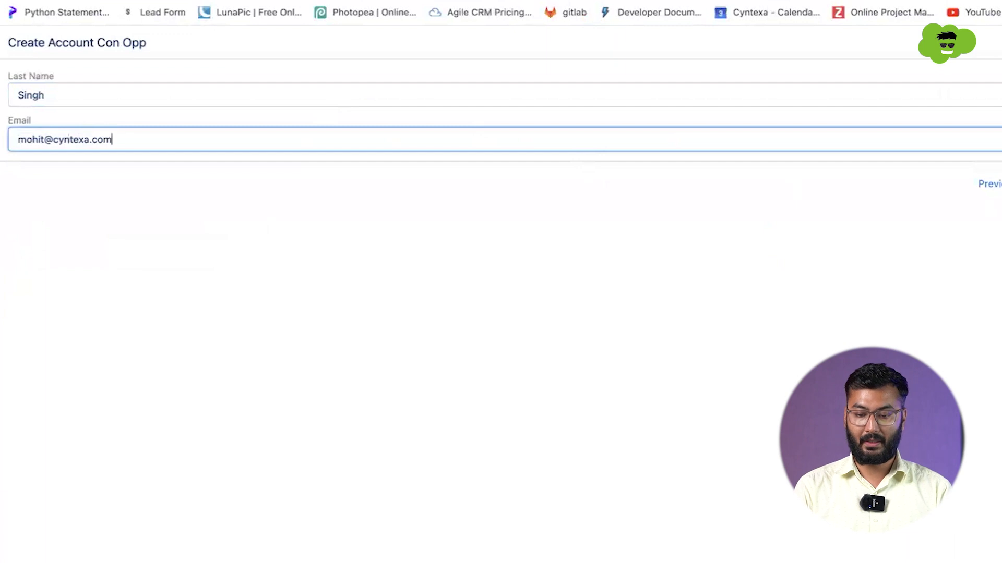
click(999, 184)
Enter the opportunity name OppName, close date 16-Aug-2023 and a stage, and complete the flow run.
click(285, 93)
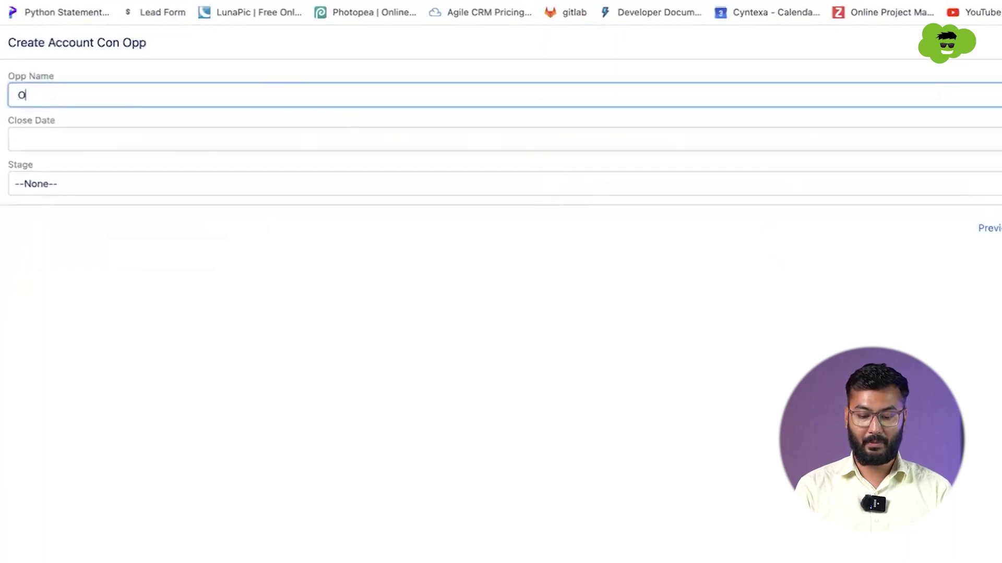
click(285, 139)
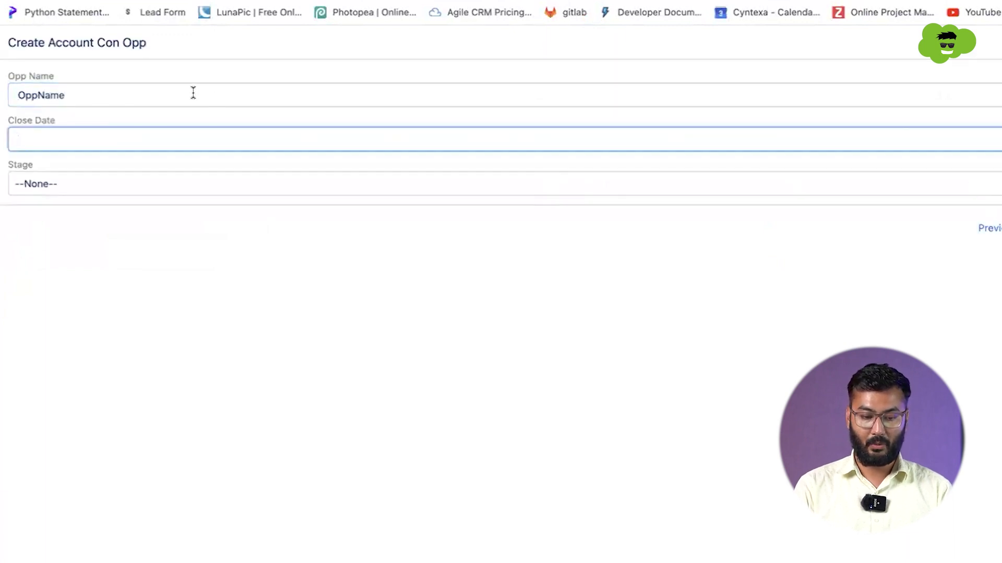
click(188, 145)
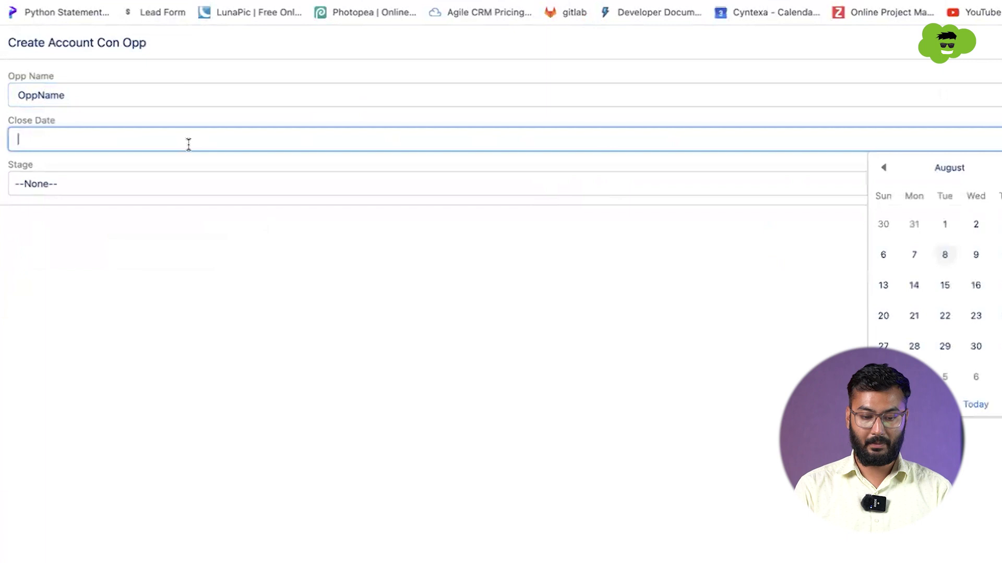
click(974, 291)
click(540, 179)
click(432, 248)
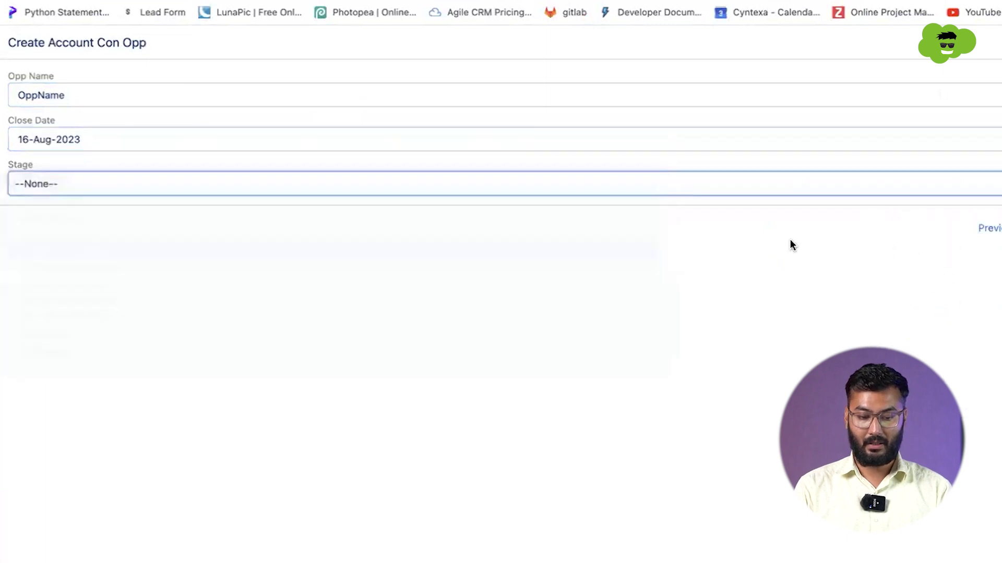
click(999, 228)
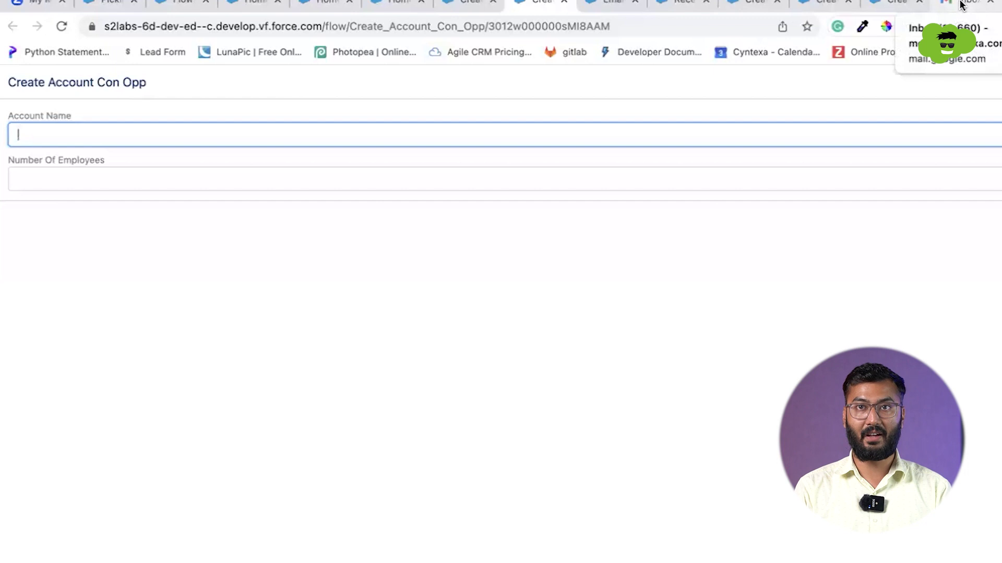
Check the Important Email message in the Gmail inbox and return to the Create Account Con Opp flow to review its subflow.
click(961, 6)
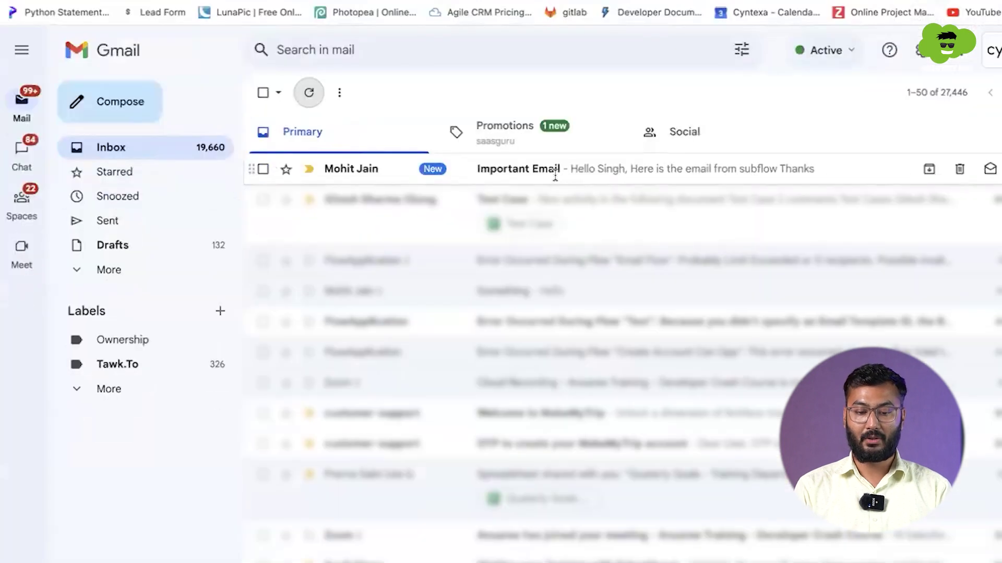
click(307, 218)
drag(285, 233, 386, 323)
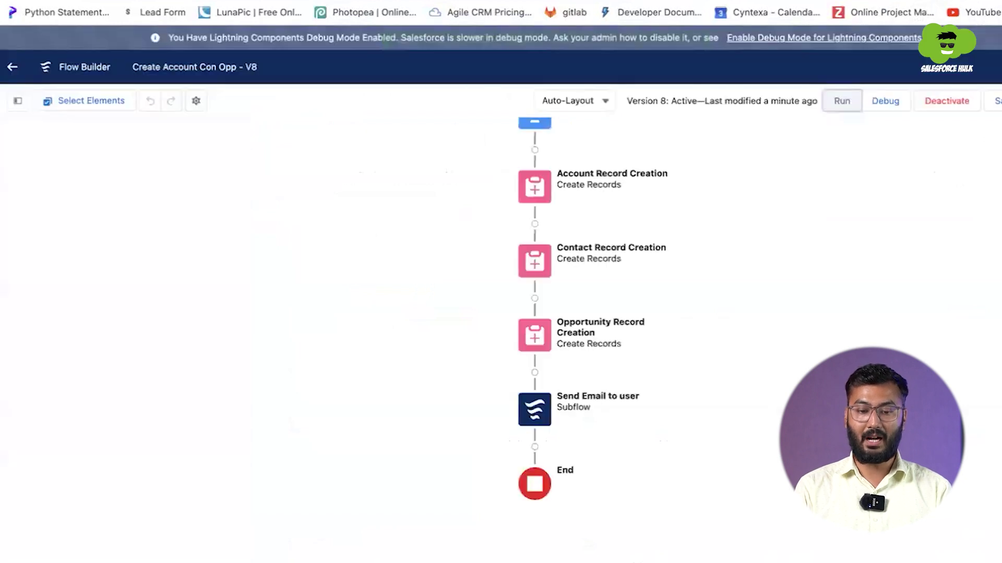
drag(445, 261, 418, 313)
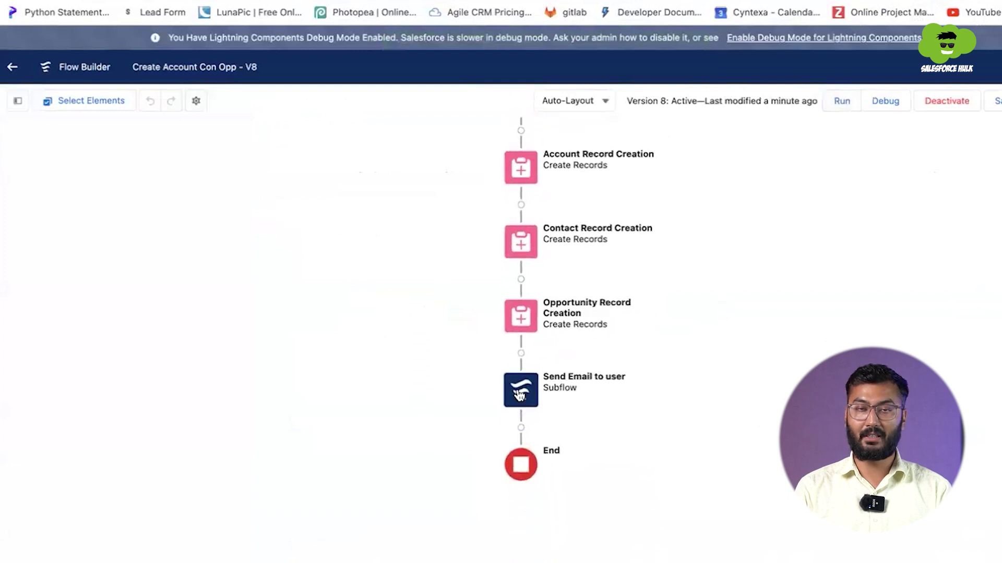